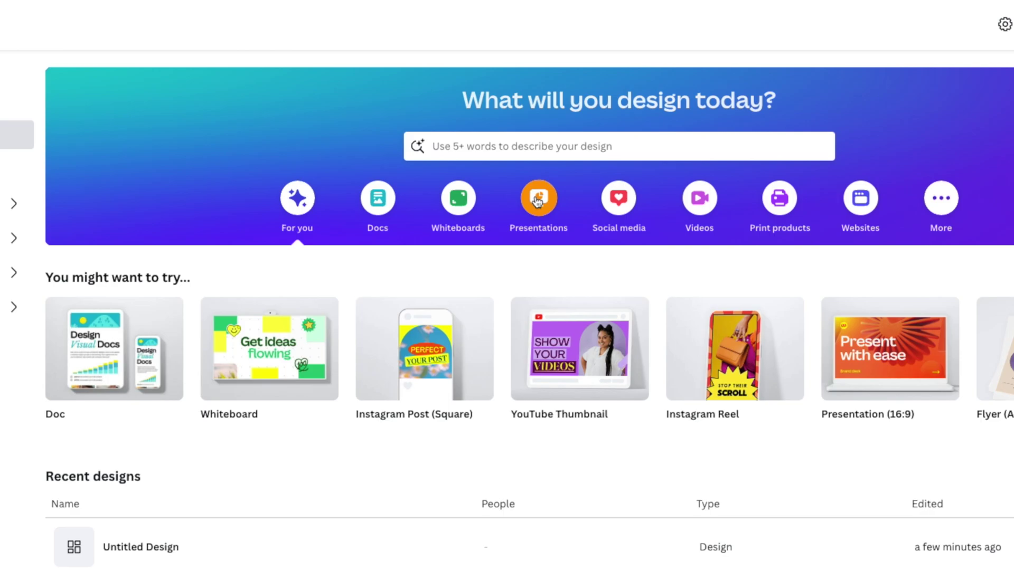
Create a blank Presentation (16:9) from the Canva home page's Presentations templates
left_click(508, 168)
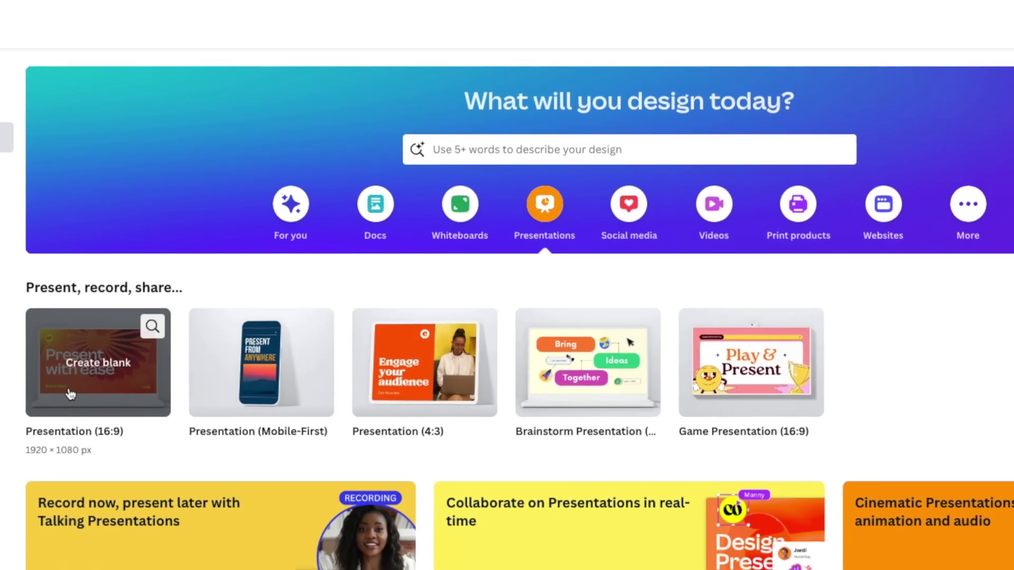
left_click(91, 363)
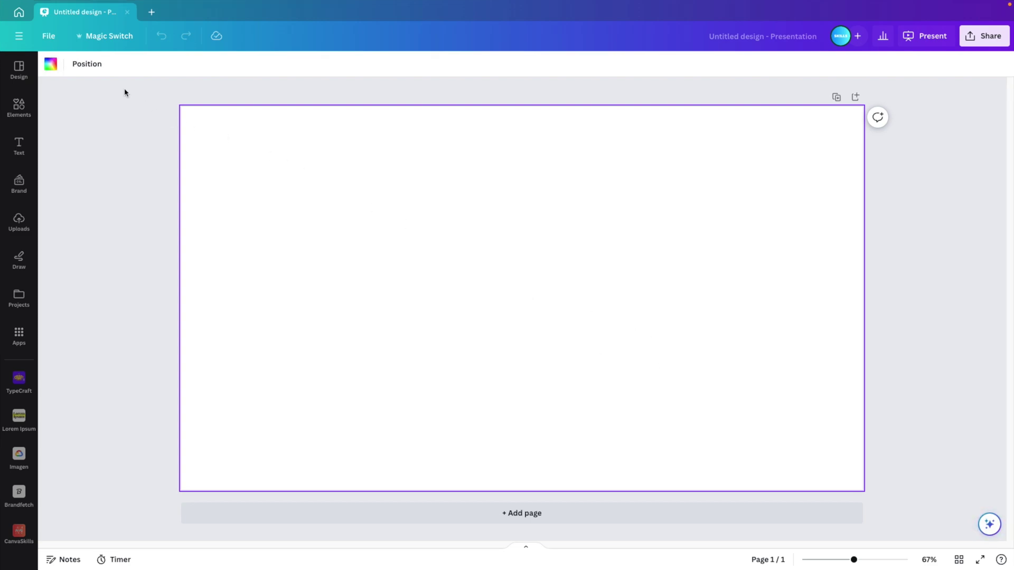
Fill the slide background with the black-to-grey gradient preset
left_click(51, 64)
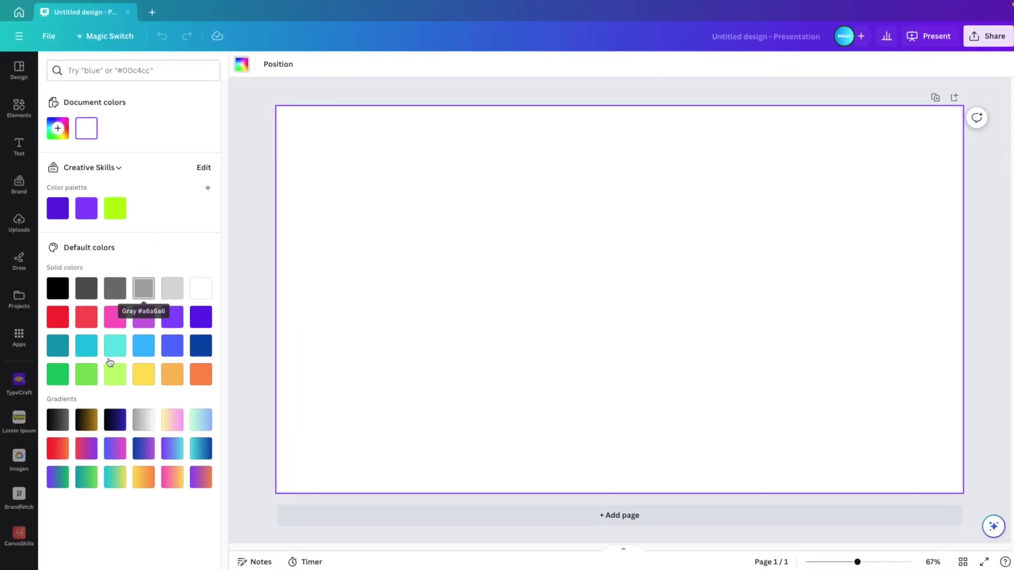
left_click(55, 423)
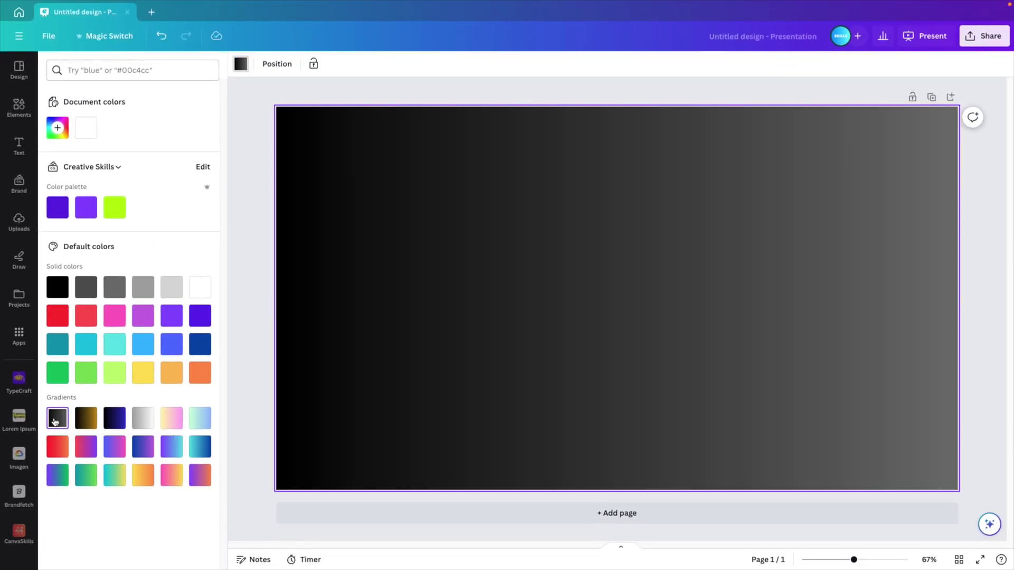
left_click(240, 64)
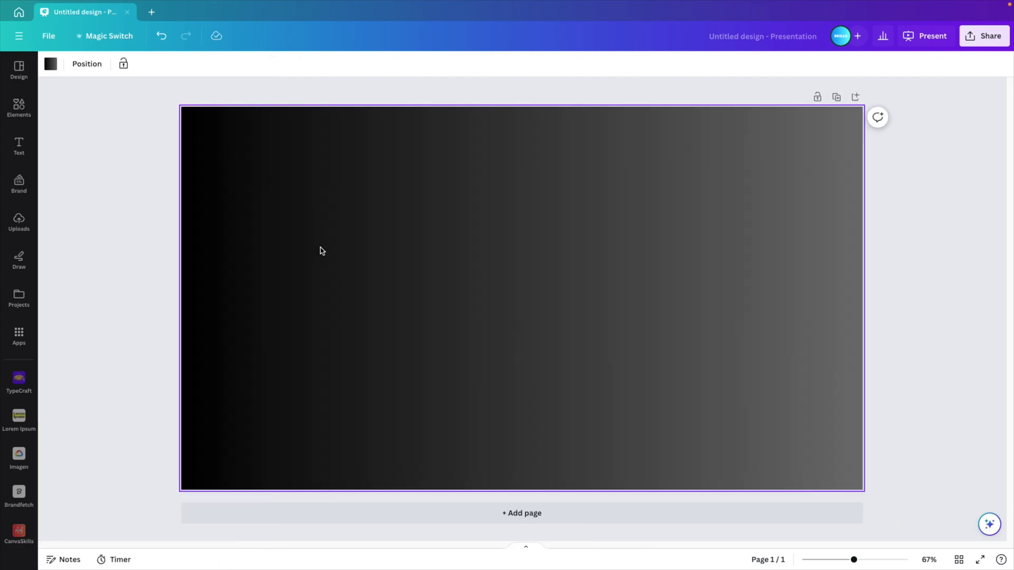
Make the gradient circular, with a darker #3B3B3B grey centre fading to black edges
left_click(52, 64)
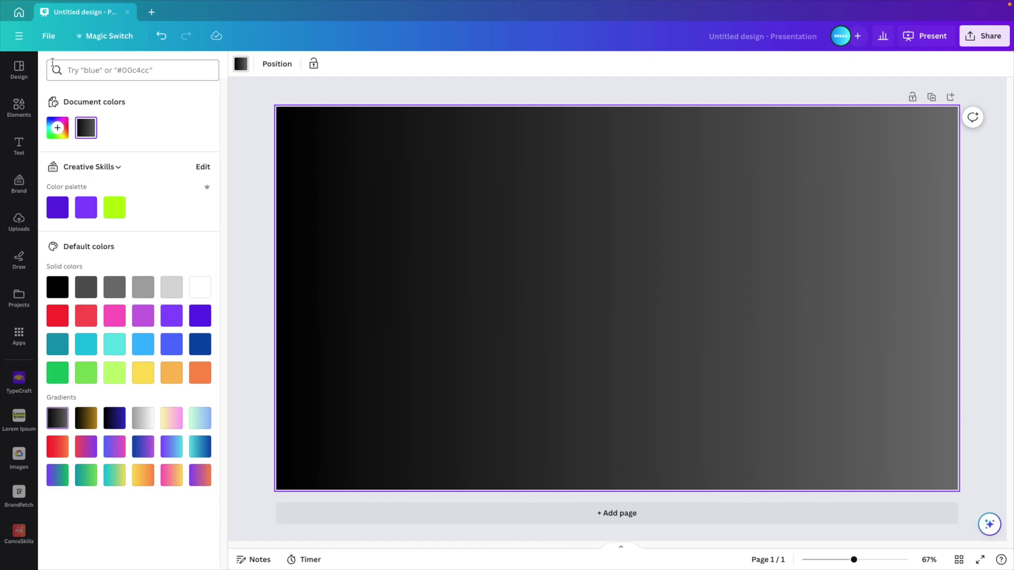
left_click(86, 128)
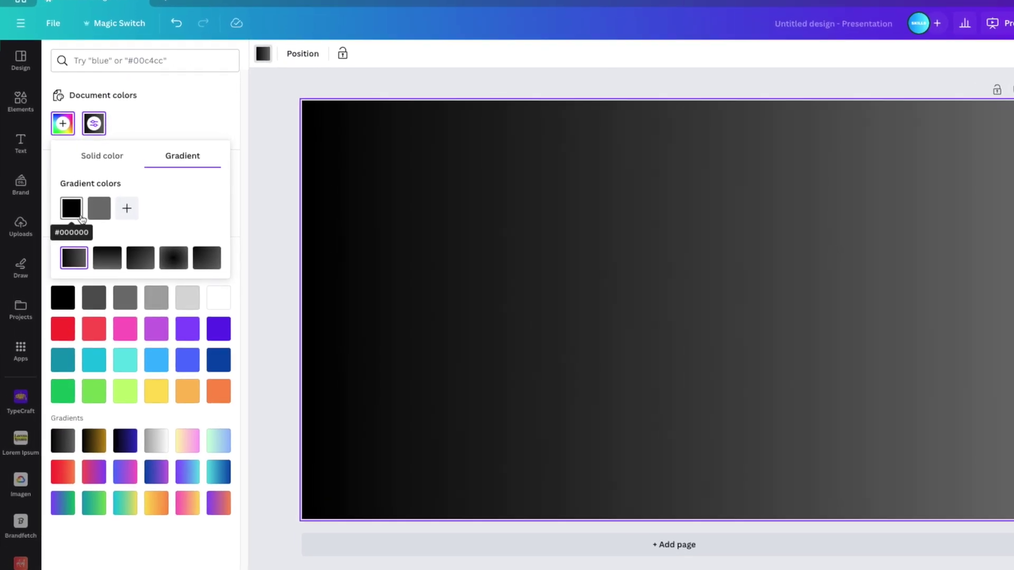
left_click_drag(77, 217, 108, 212)
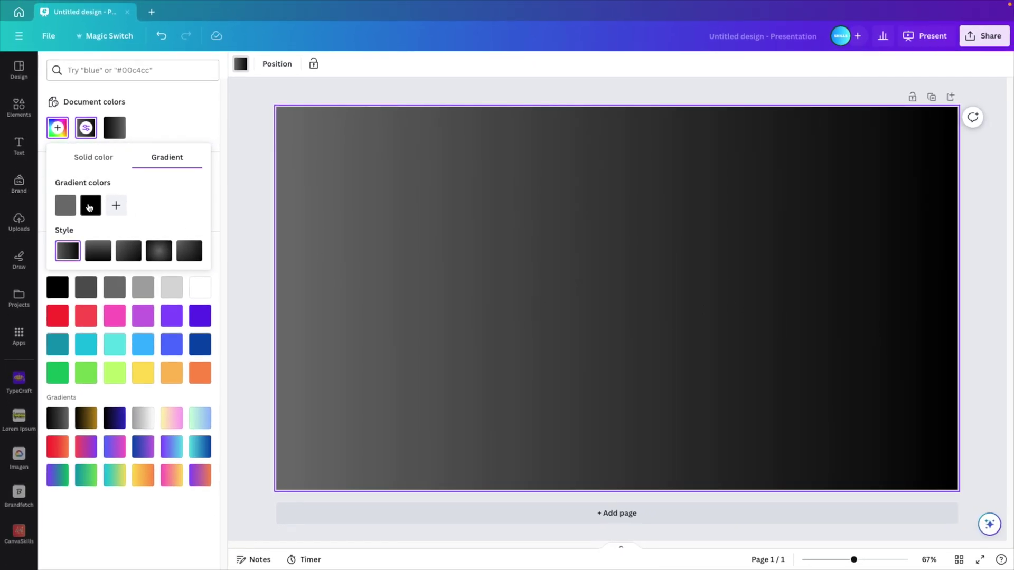
left_click_drag(90, 207, 66, 206)
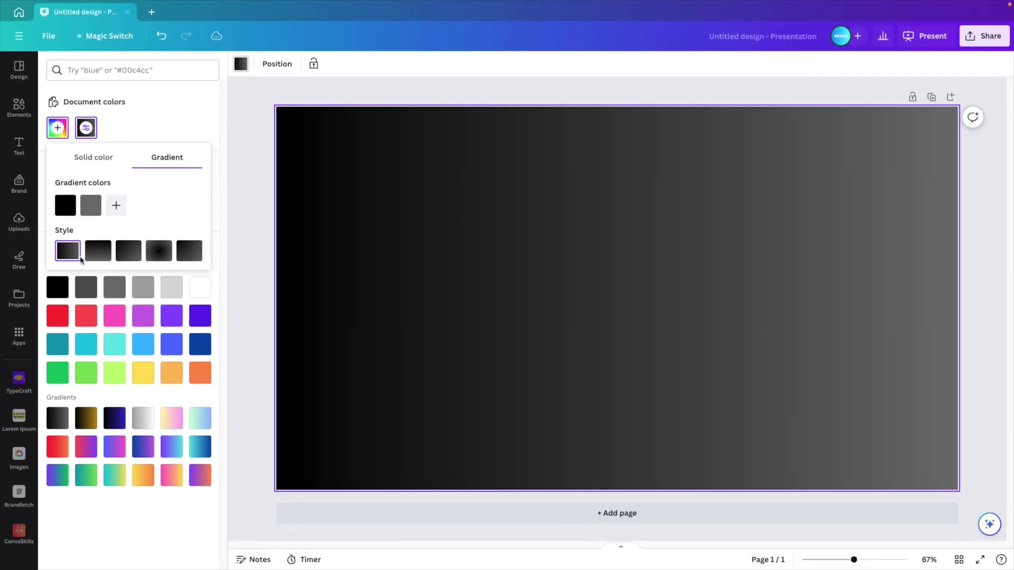
left_click(158, 258)
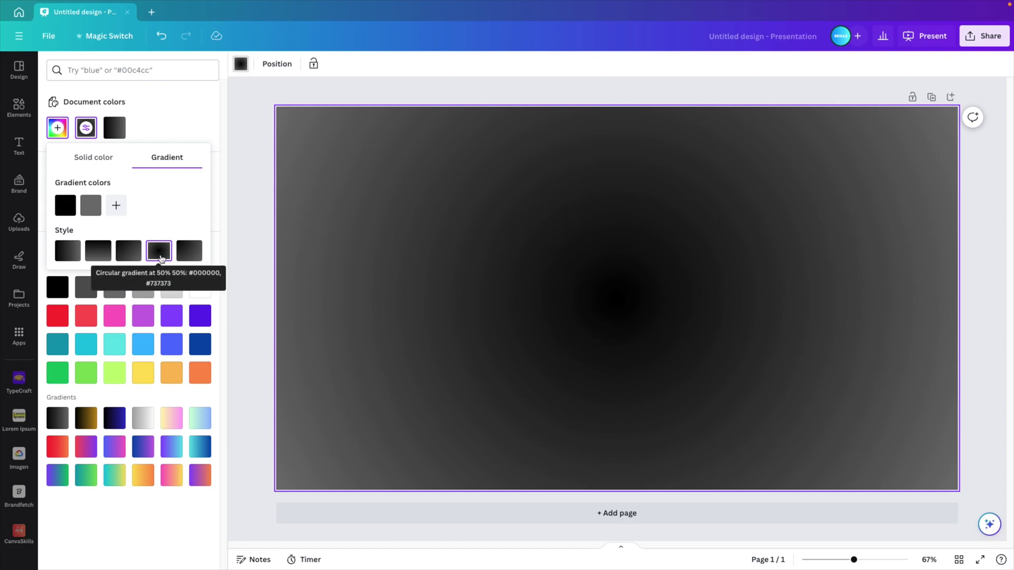
left_click_drag(57, 207, 106, 211)
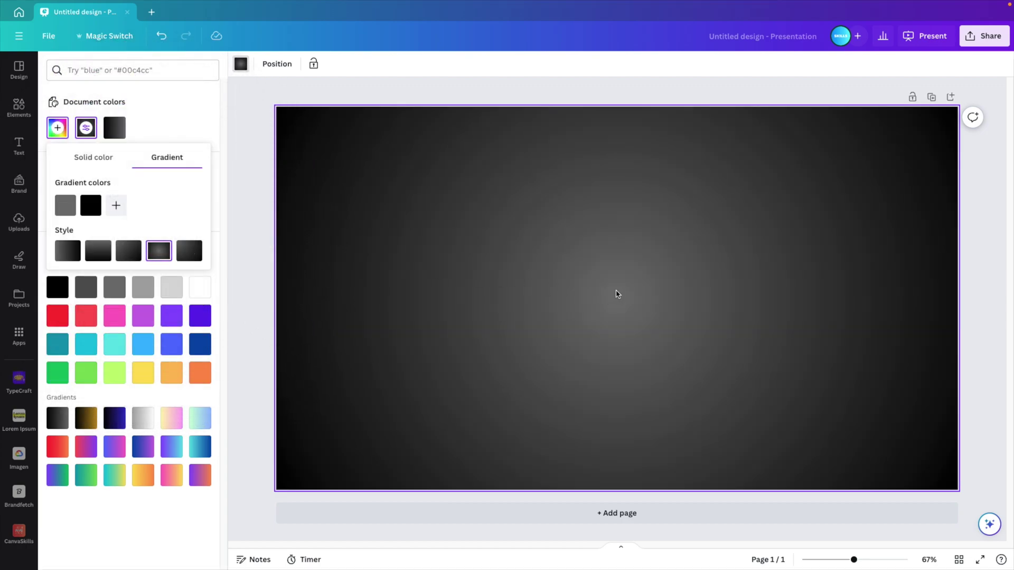
left_click(75, 211)
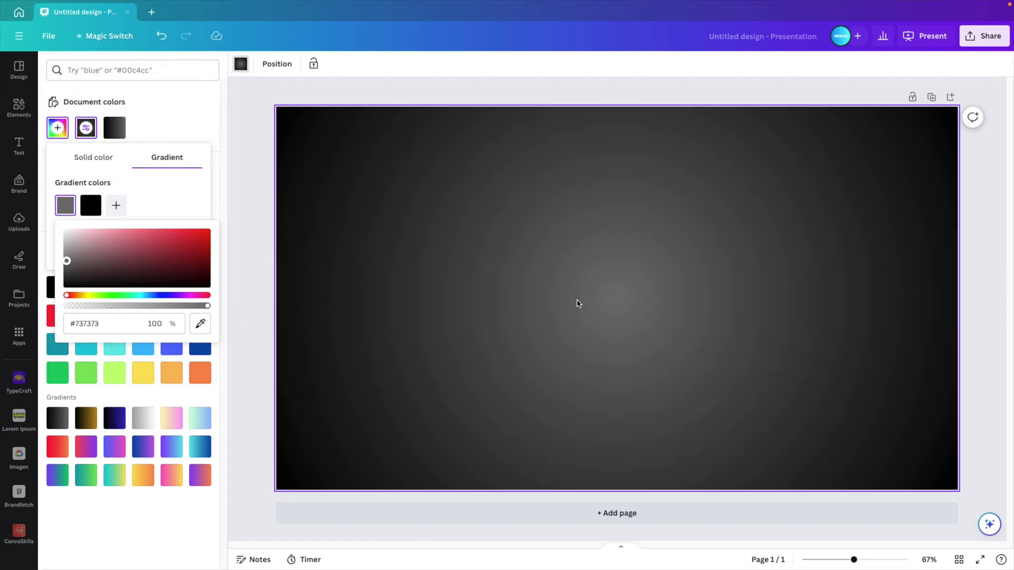
left_click_drag(67, 263, 66, 270)
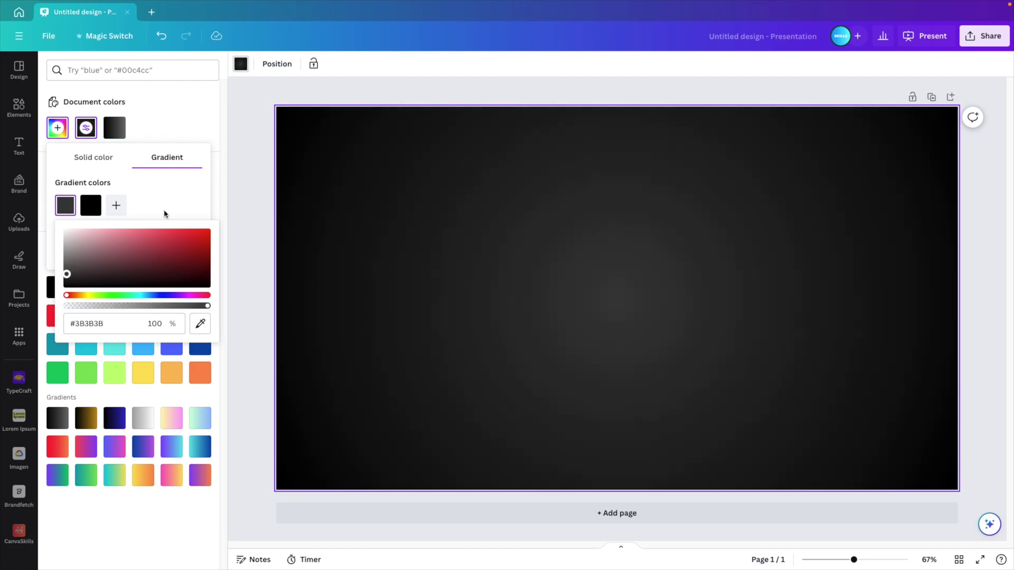
left_click(246, 69)
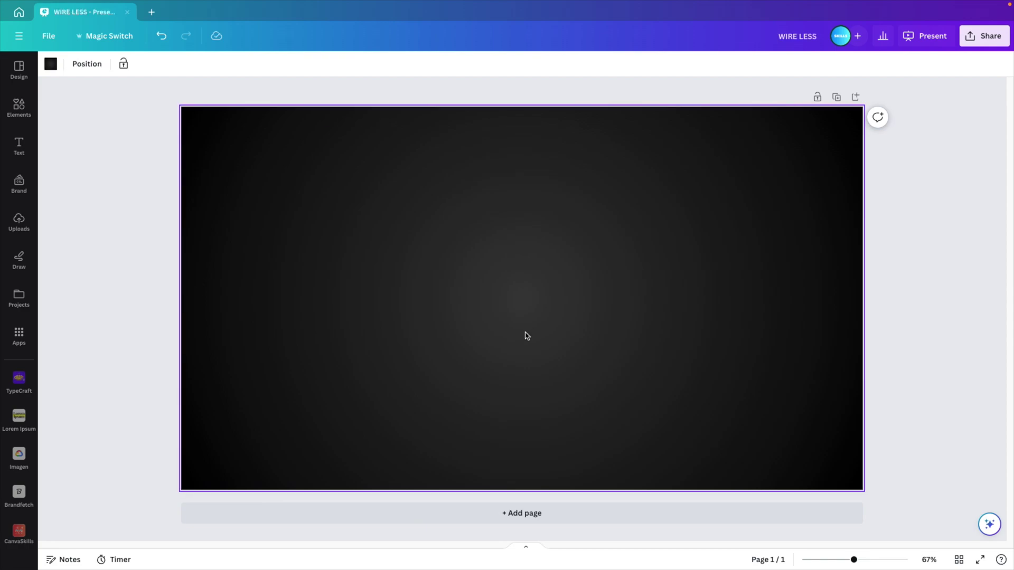
Add a title text box reading WIRE
left_click(15, 149)
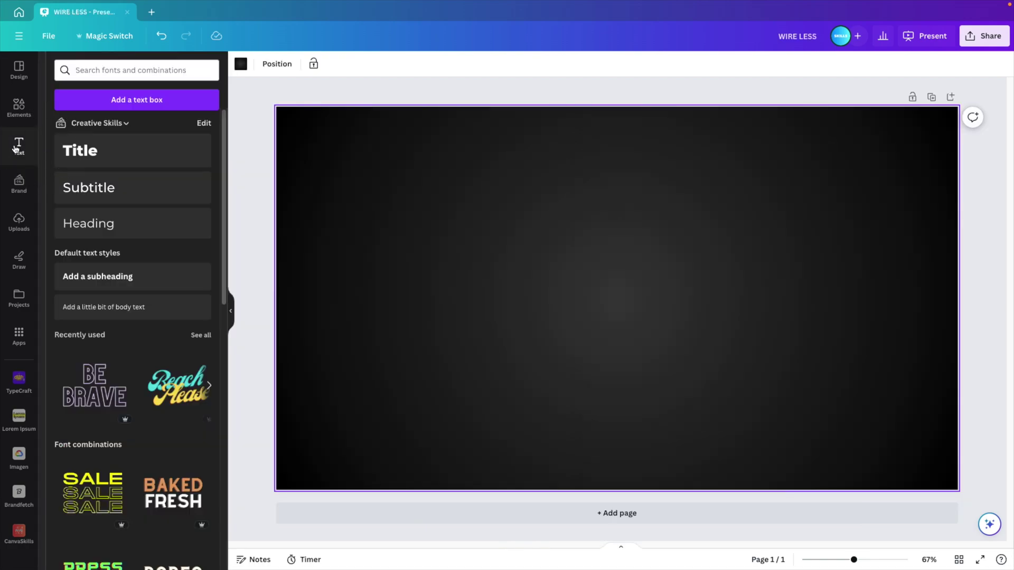
left_click(108, 160)
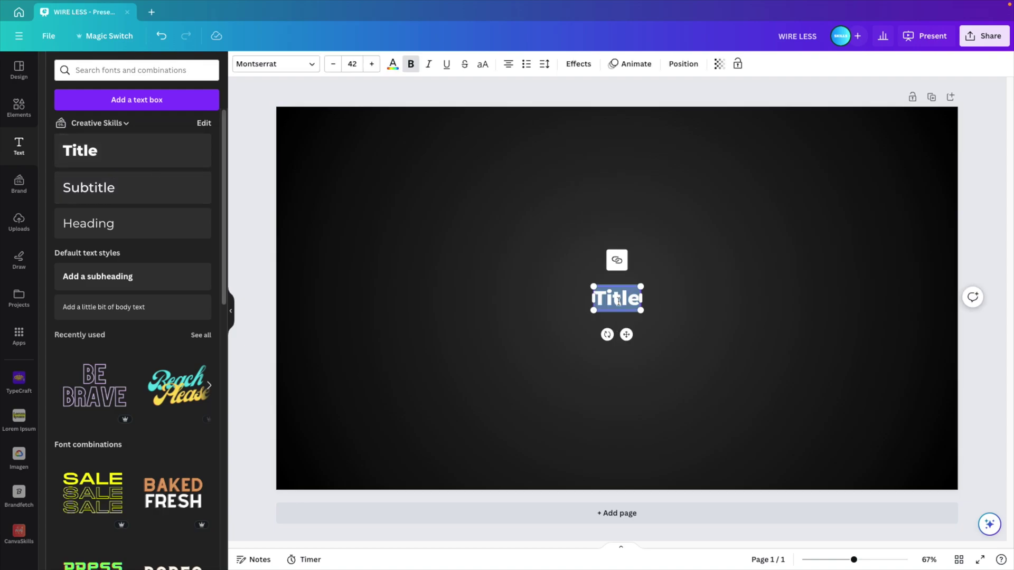
type("WIRE")
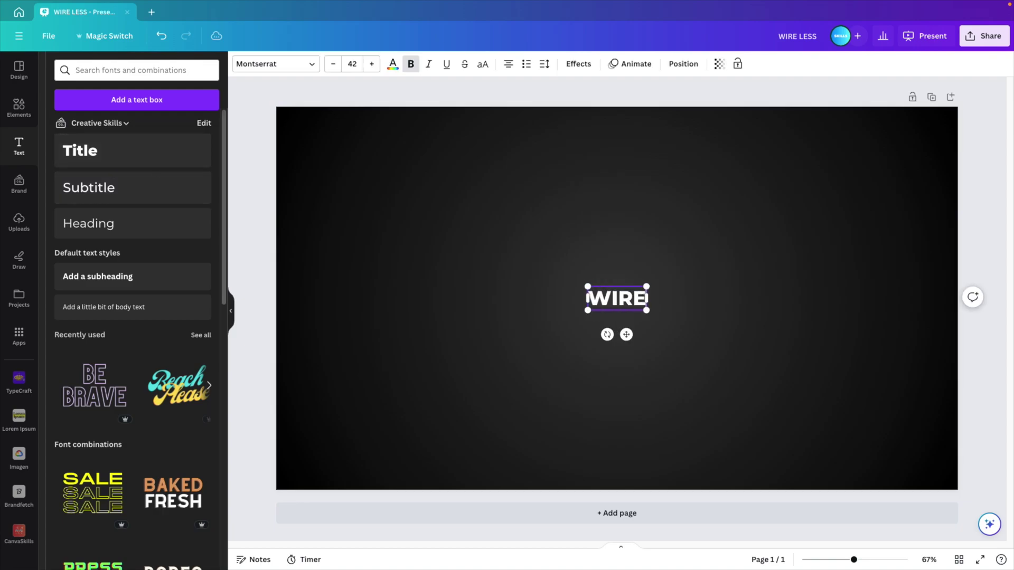
left_click(706, 325)
Enlarge WIRE to font size 218 and centre it on the slide
left_click(617, 299)
left_click_drag(646, 286, 892, 195)
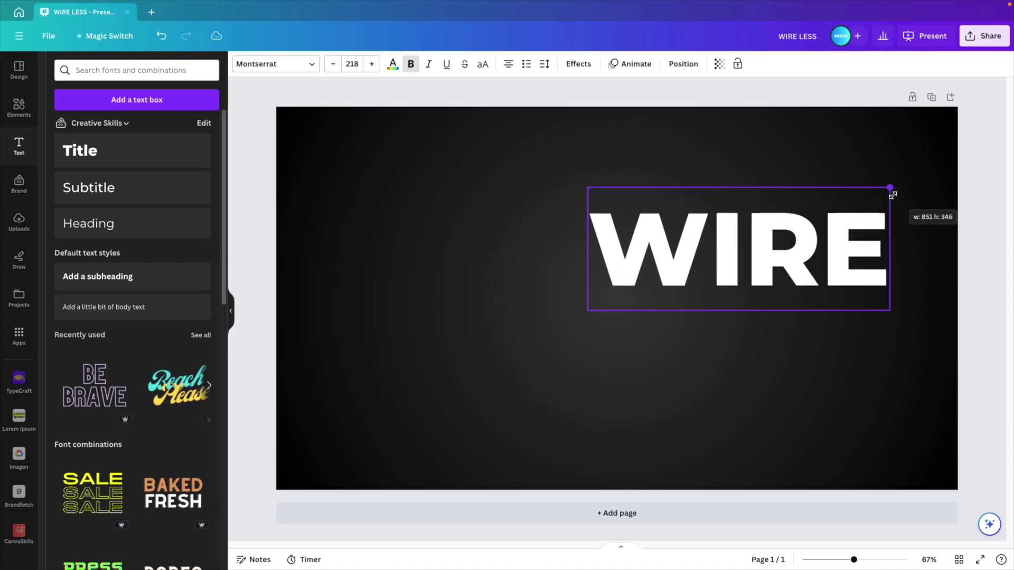
left_click_drag(801, 249, 679, 262)
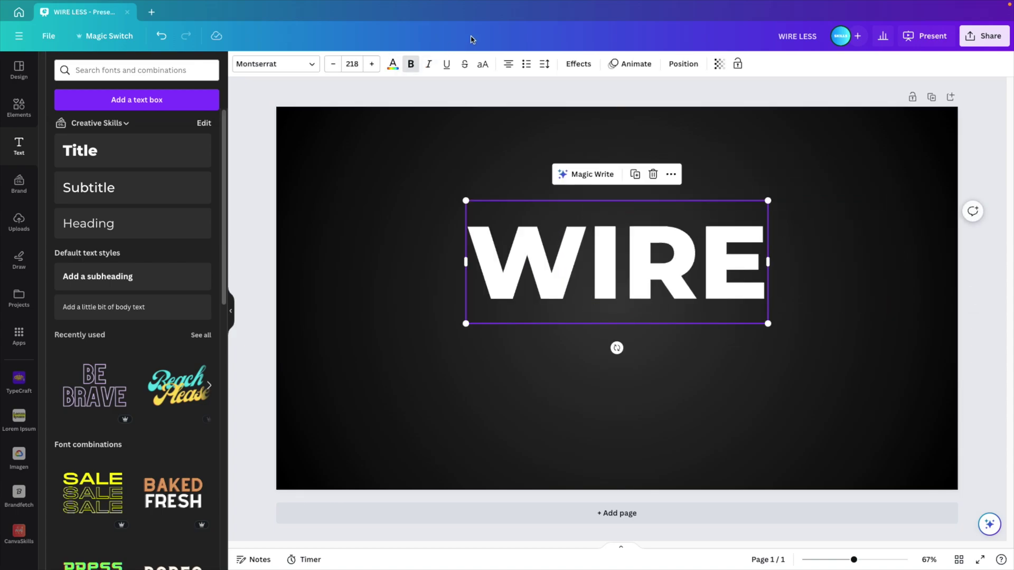
left_click(573, 68)
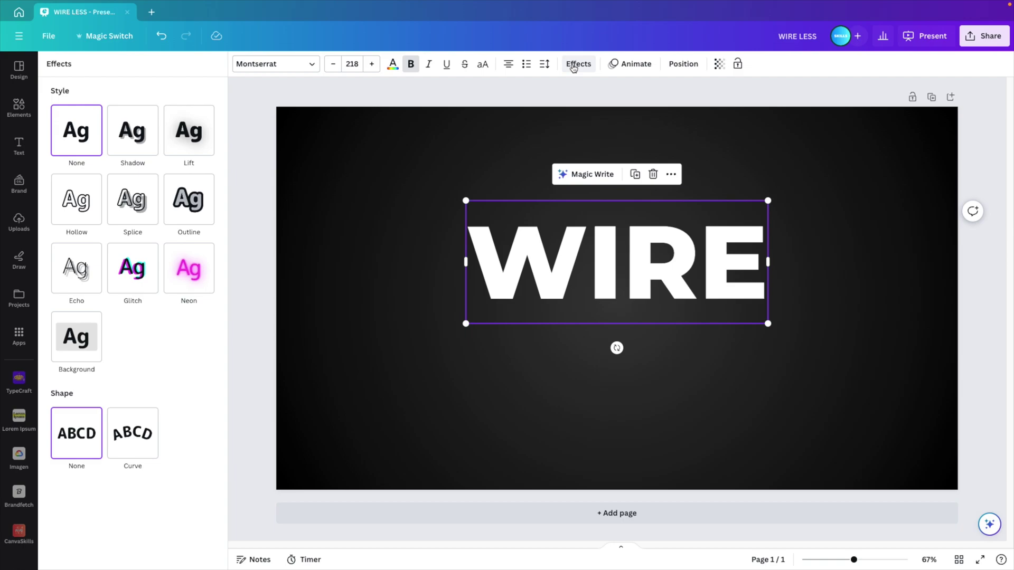
Give WIRE the Hollow outline effect and place a duplicate directly below it
left_click(82, 212)
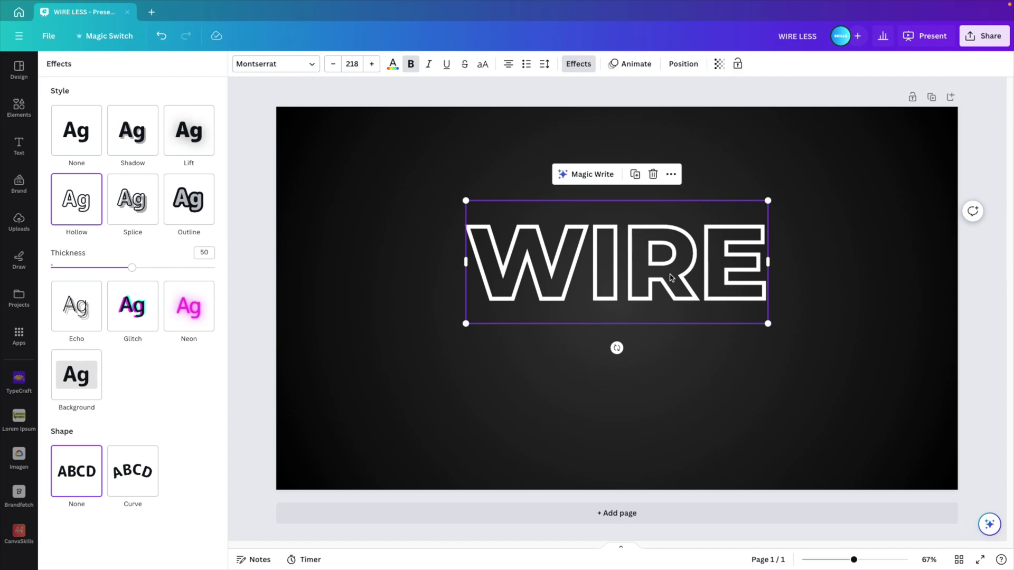
key("ctrl+z")
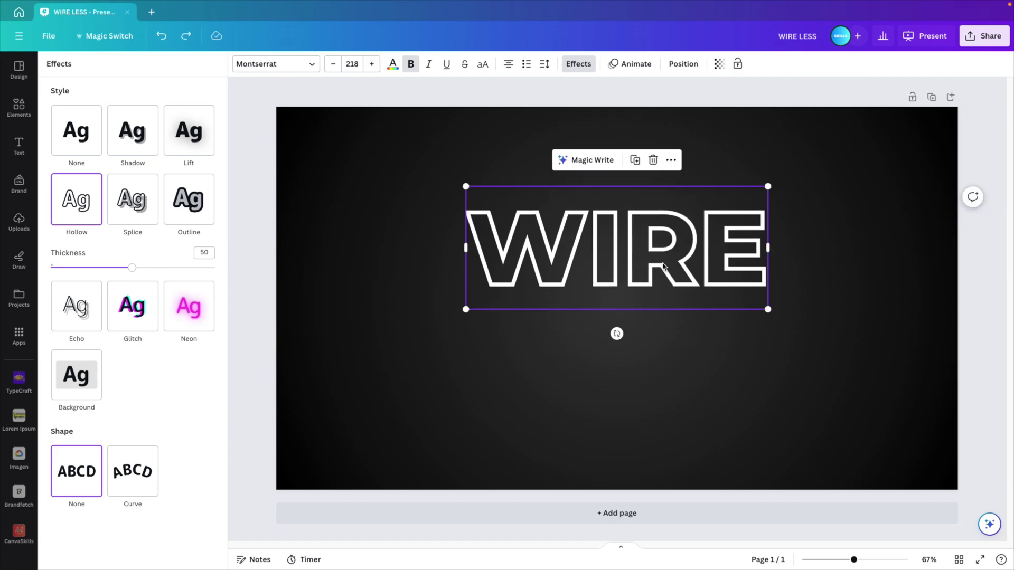
key("ctrl+d")
left_click_drag(664, 266, 654, 344)
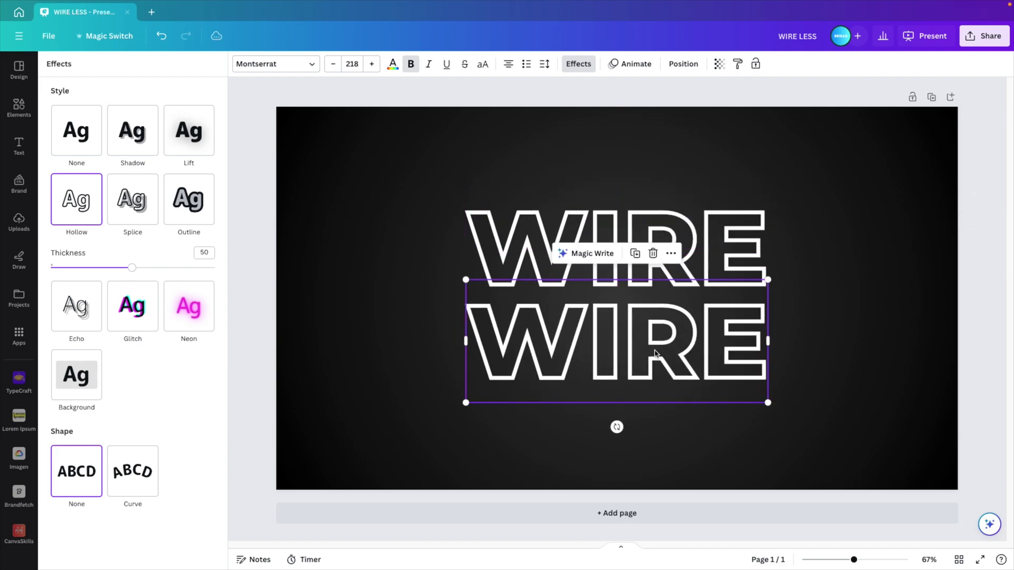
Retype the duplicated text as LESS and select it
double_click(653, 341)
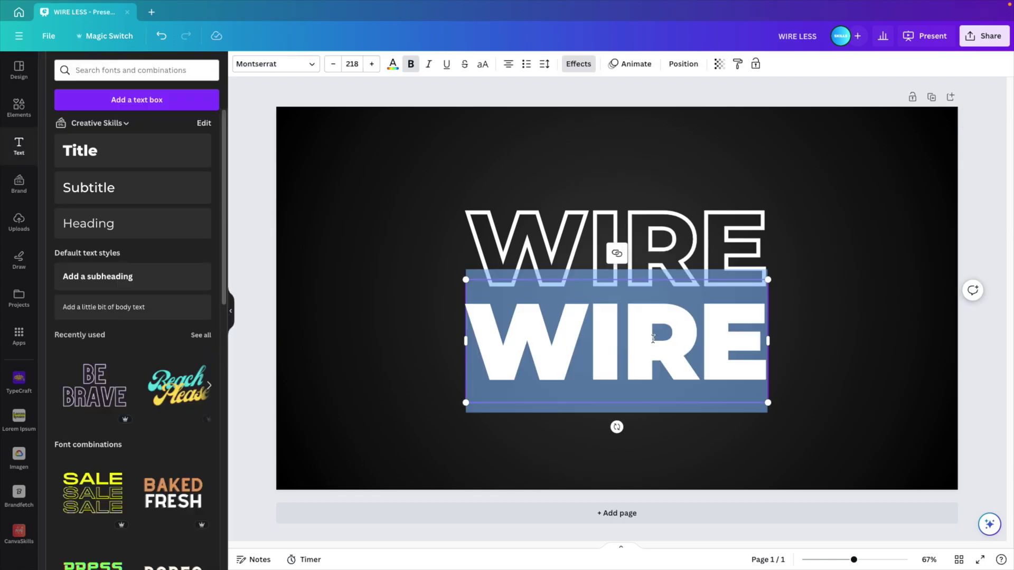
type("LESS")
left_click(788, 288)
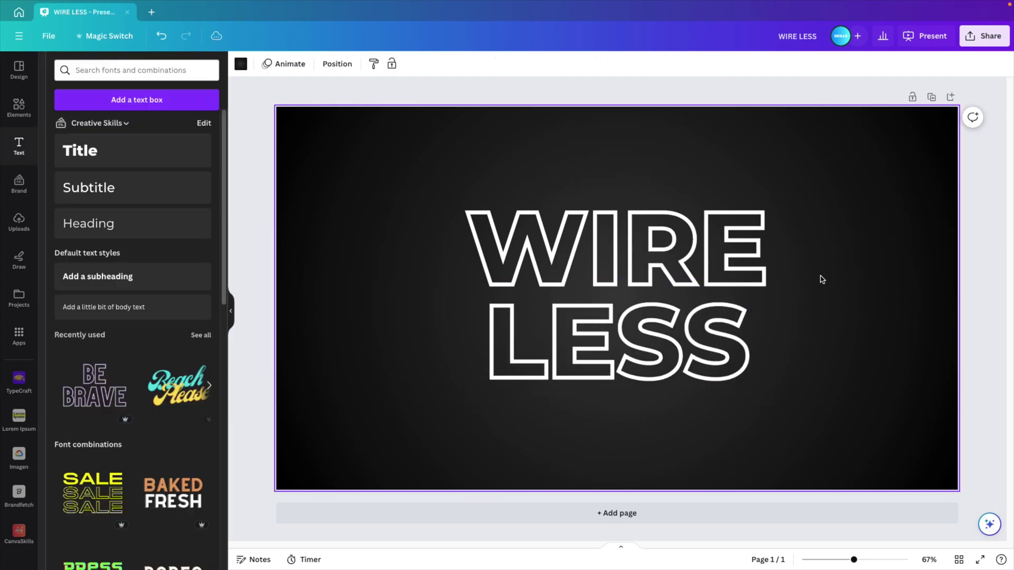
left_click(663, 331)
Select both WIRE and LESS and set their transparency to 15
left_click(655, 240, "shift")
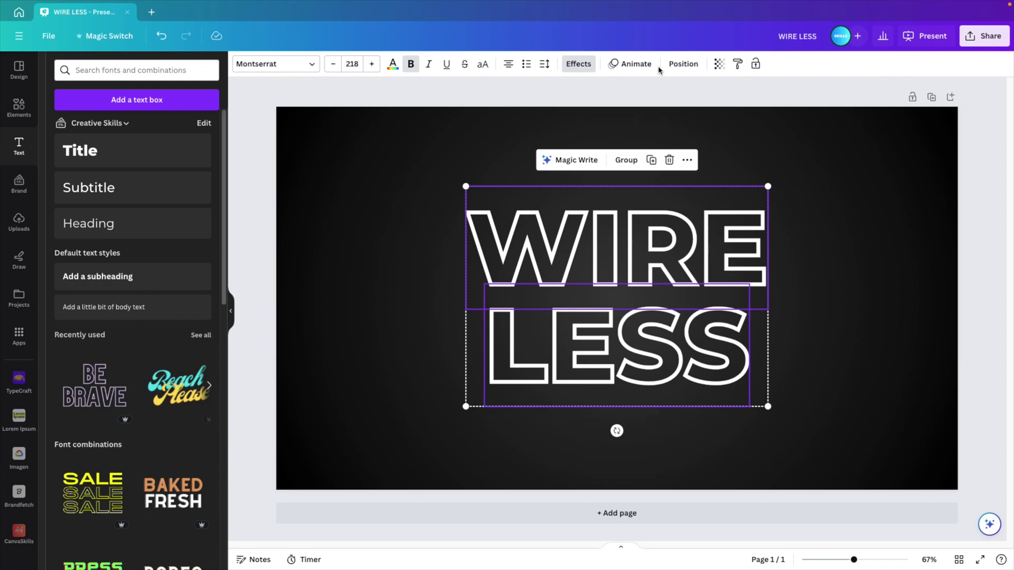
left_click(718, 66)
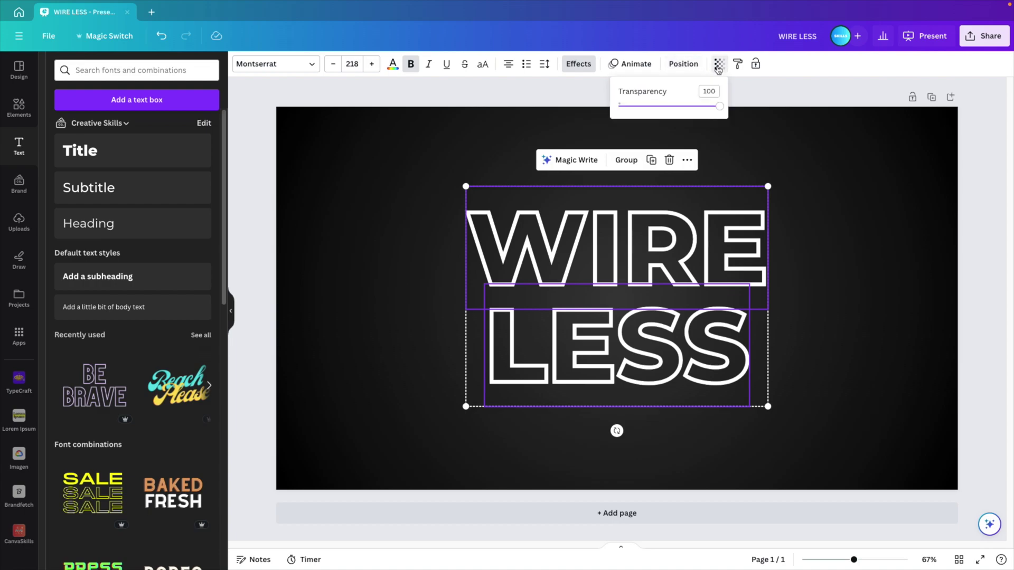
left_click_drag(719, 107, 644, 108)
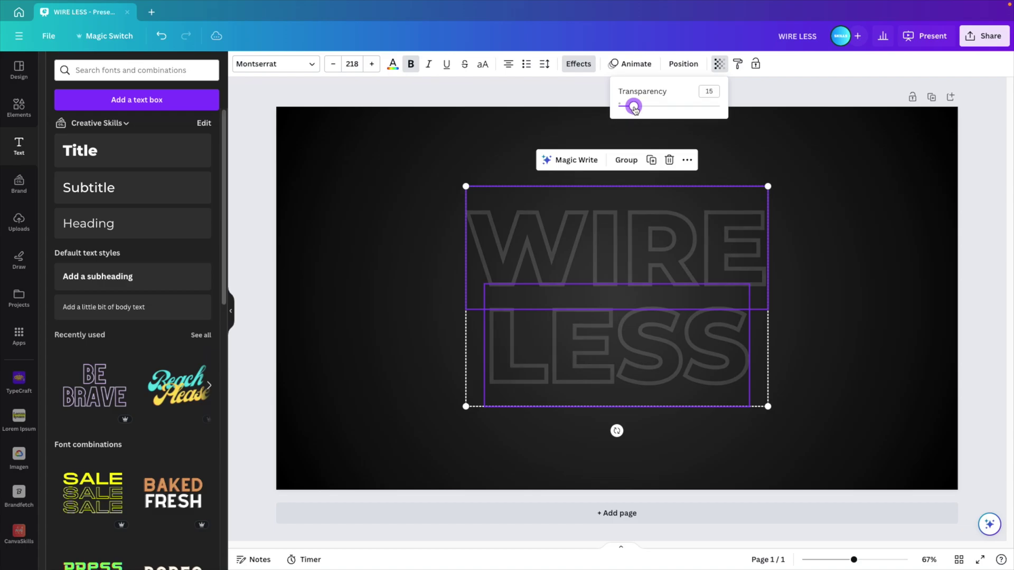
left_click(479, 365)
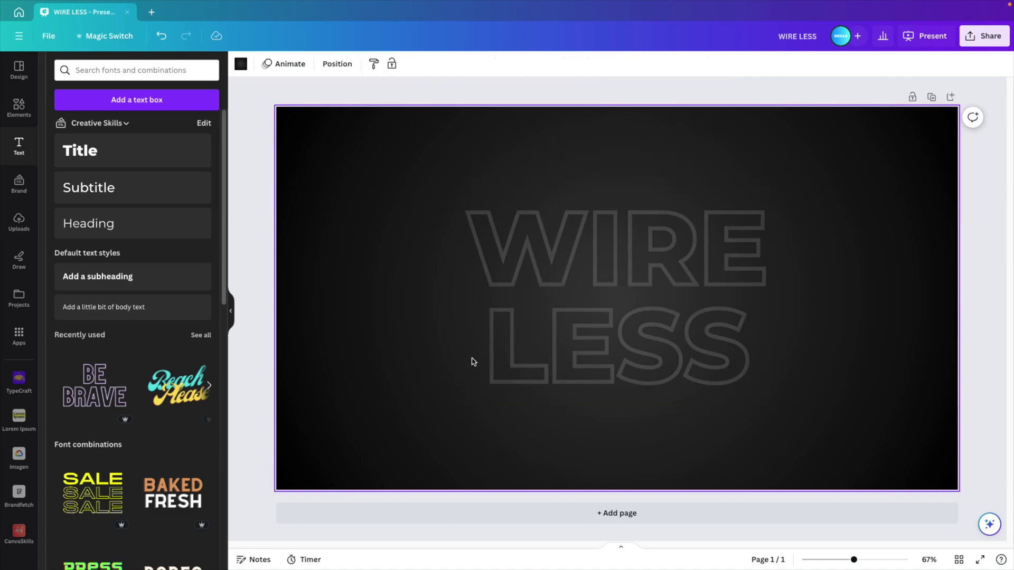
Search Elements for 'headphone' and show all photo results
left_click(33, 108)
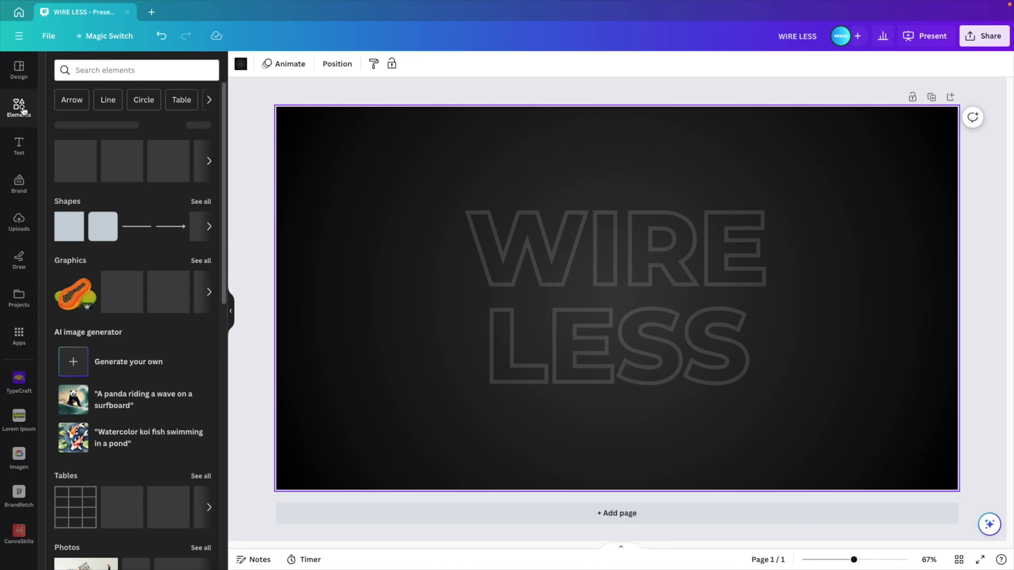
left_click(109, 71)
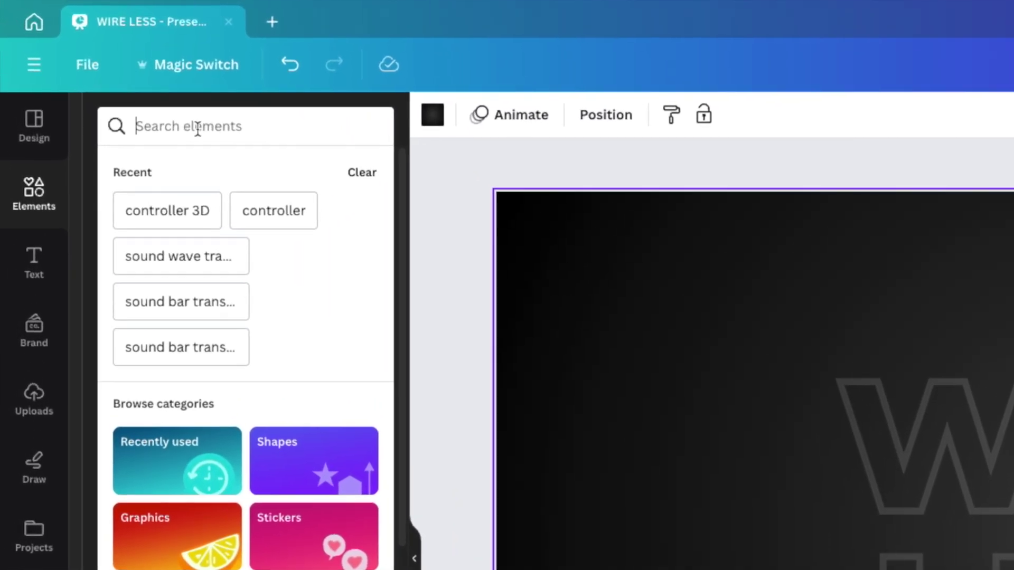
type("headphone")
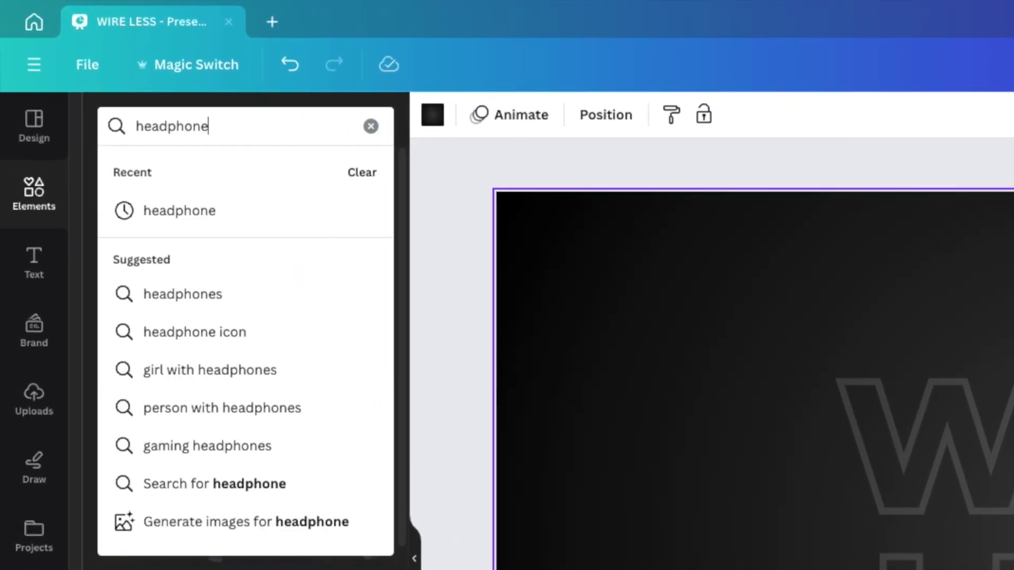
key("Return")
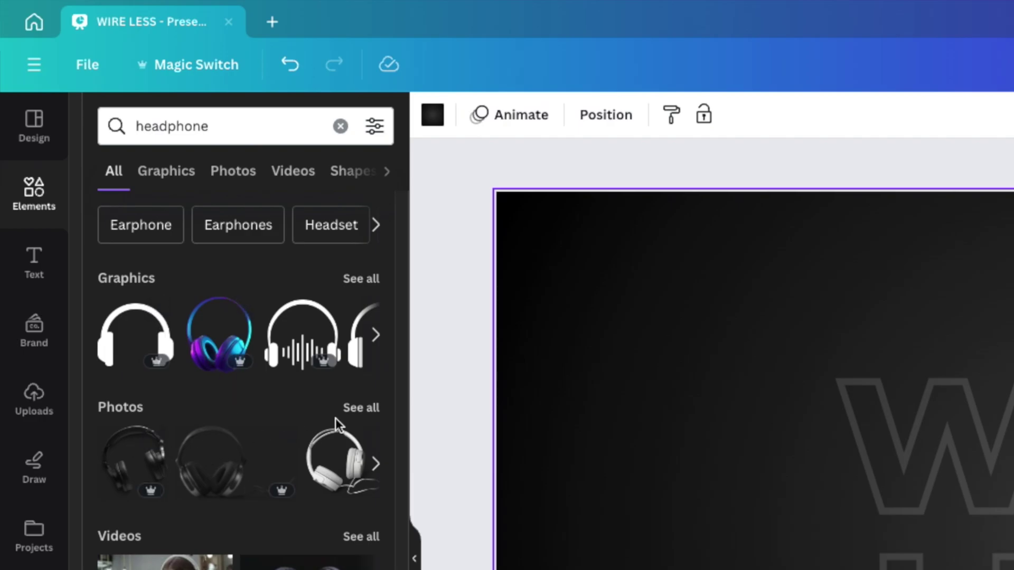
left_click(360, 414)
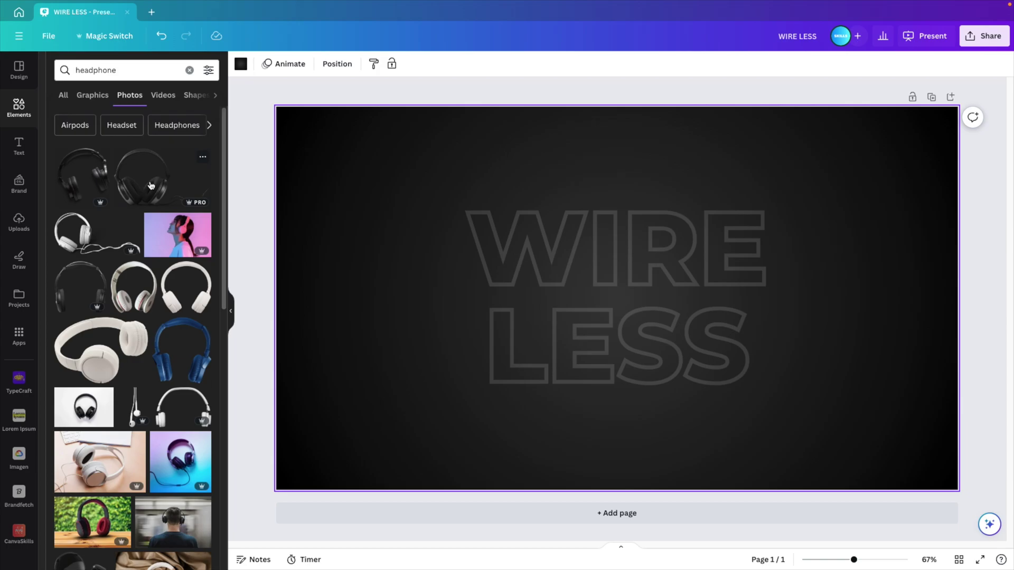
scroll(156, 316, "down", 5)
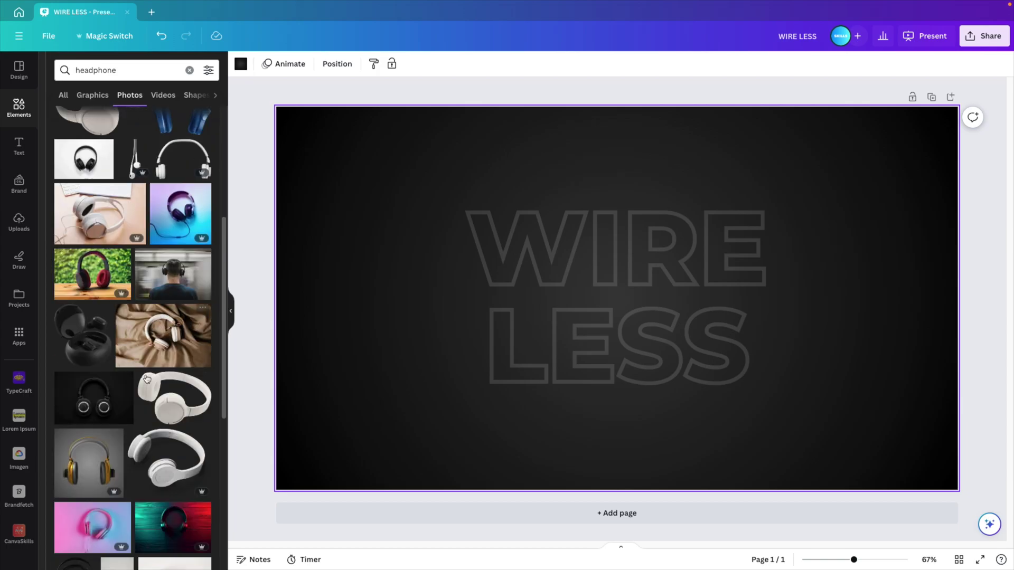
scroll(148, 378, "down", 4)
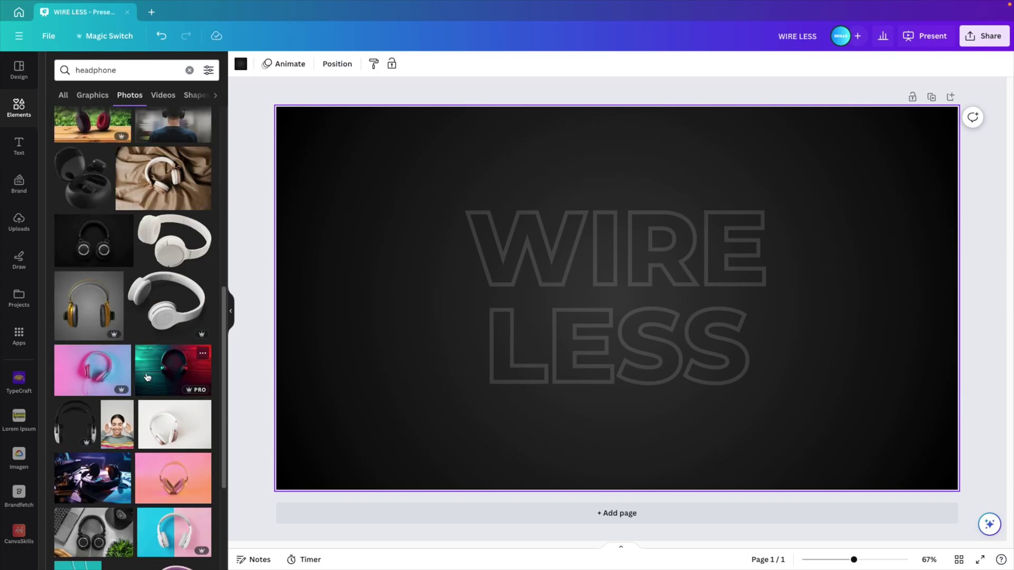
scroll(148, 376, "up", 9)
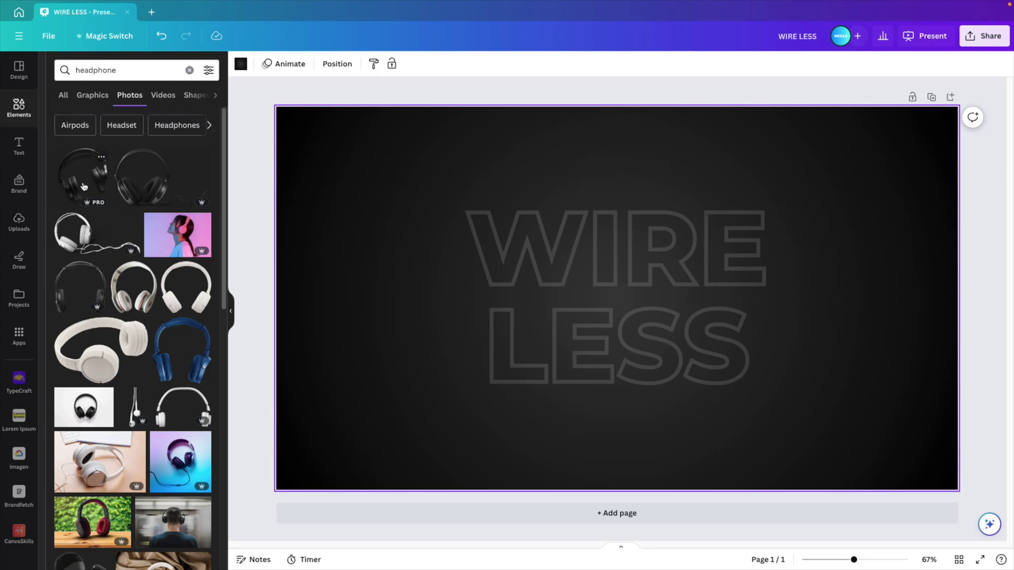
Add the first headphone photo and bring it to the front
left_click(84, 186)
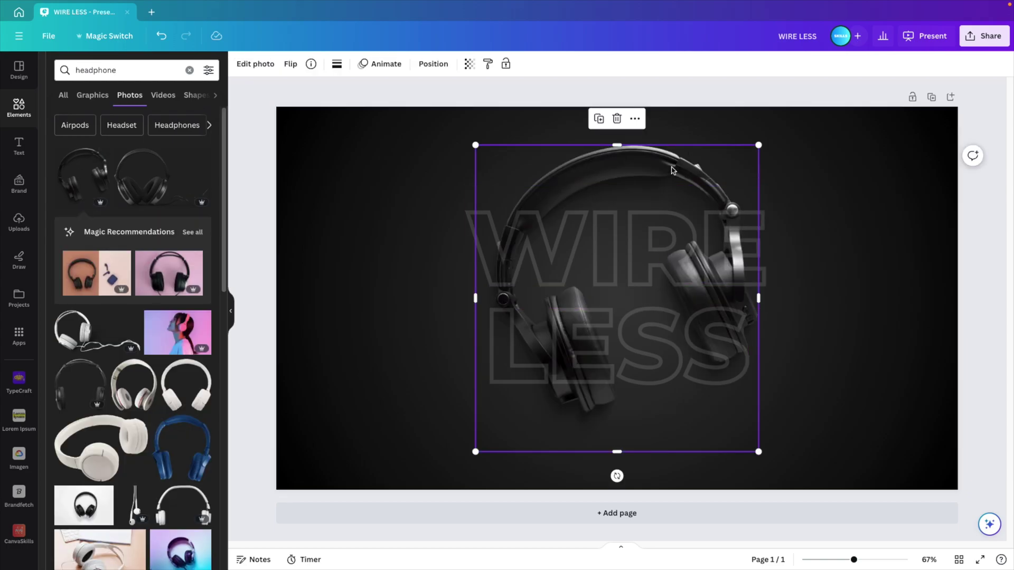
left_click(433, 64)
left_click(105, 89)
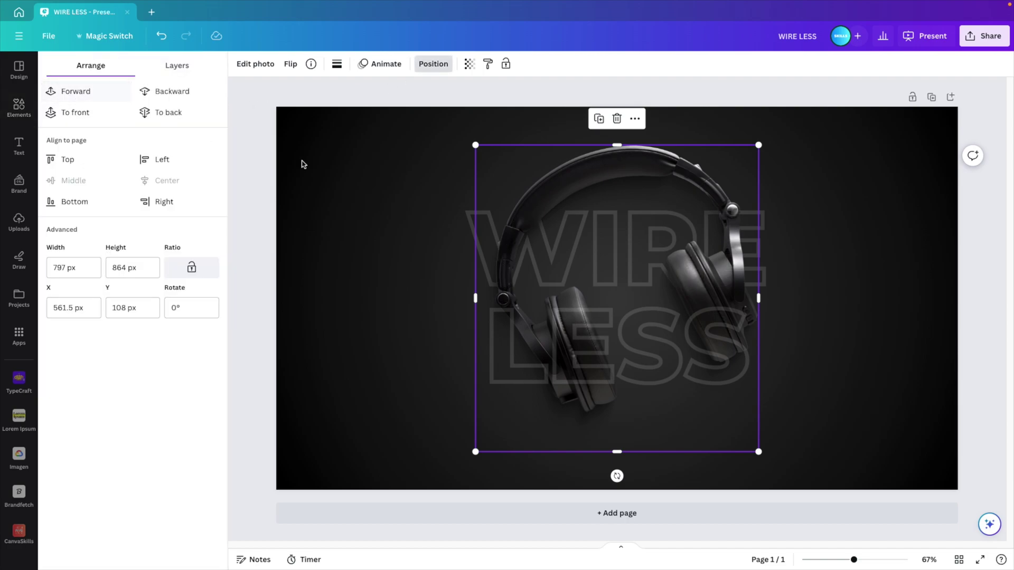
left_click(75, 117)
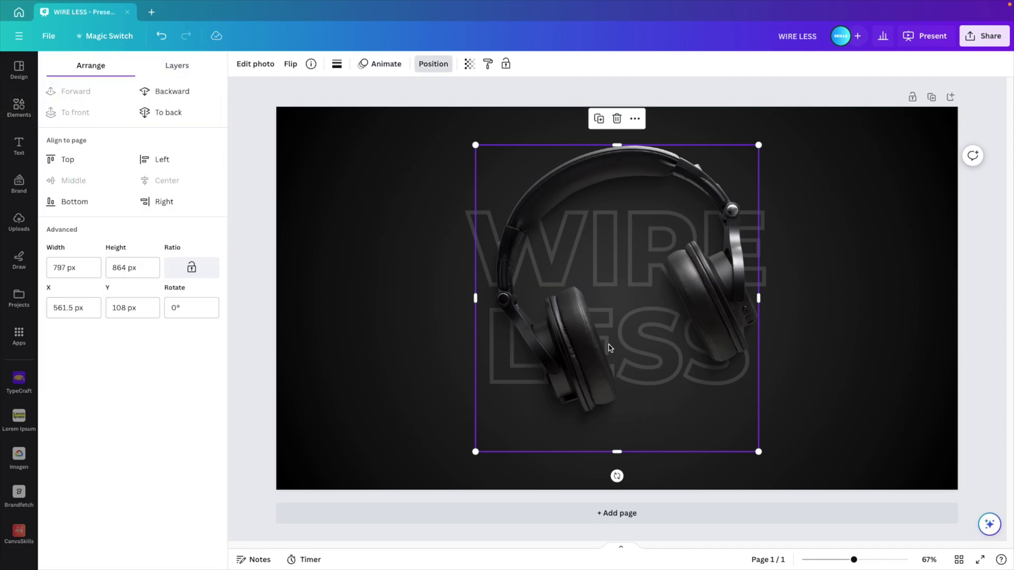
Resize the headphone photo to about 650 × 704 px and centre it on the slide
left_click_drag(725, 306, 711, 310)
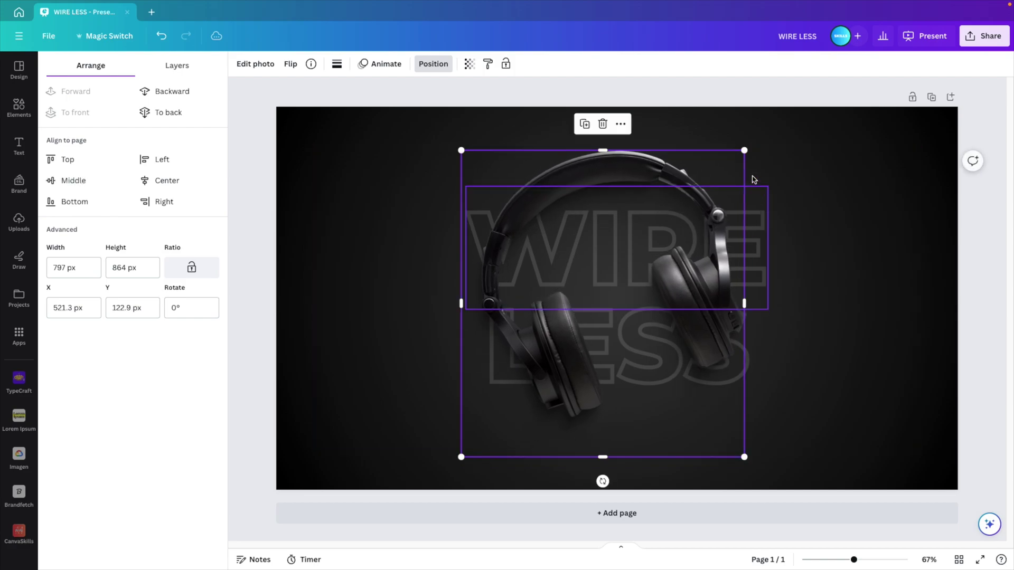
left_click_drag(744, 151, 691, 210)
left_click_drag(658, 313, 684, 278)
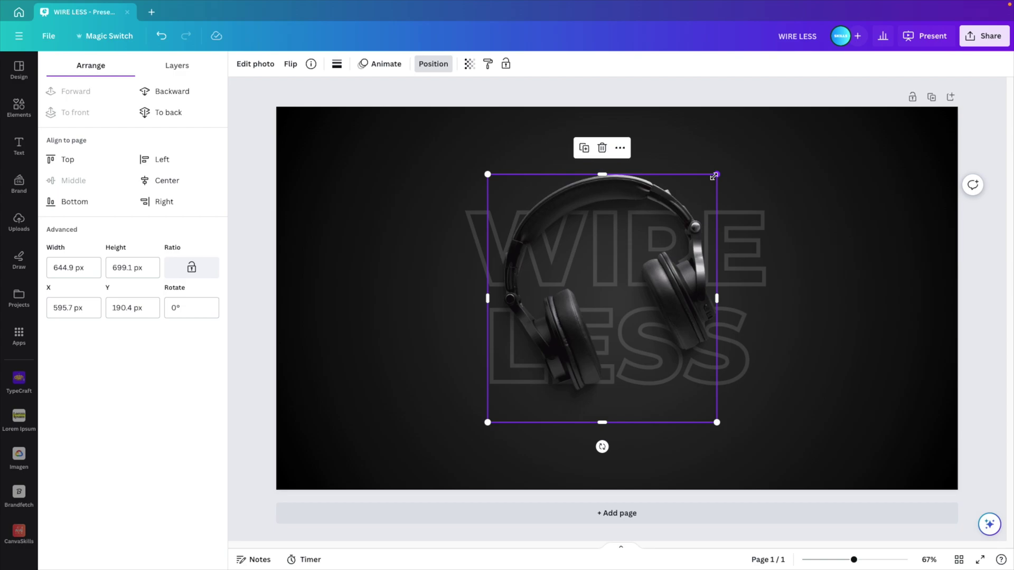
left_click_drag(714, 176, 639, 251)
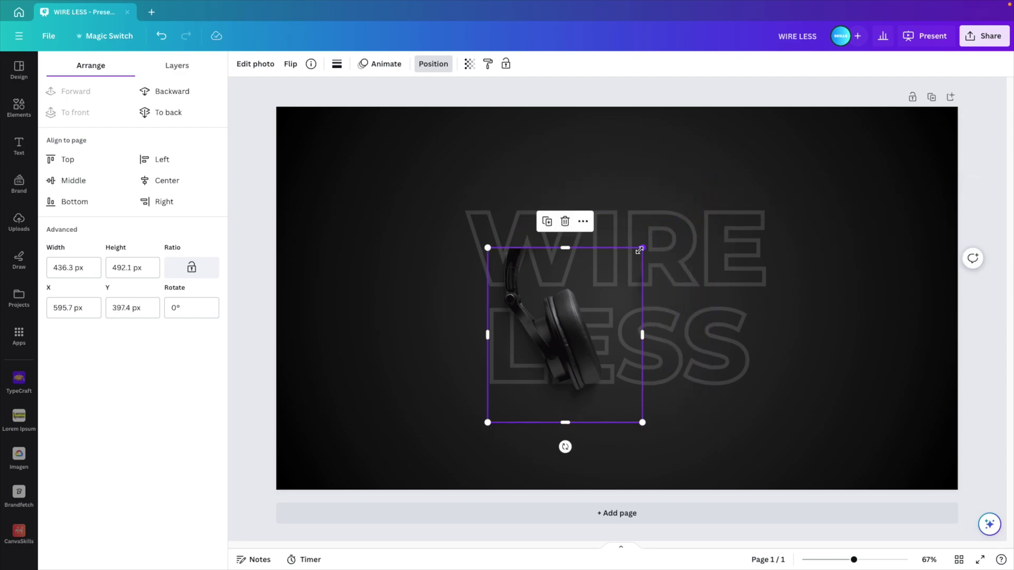
key("ctrl+z")
left_click_drag(715, 174, 745, 199)
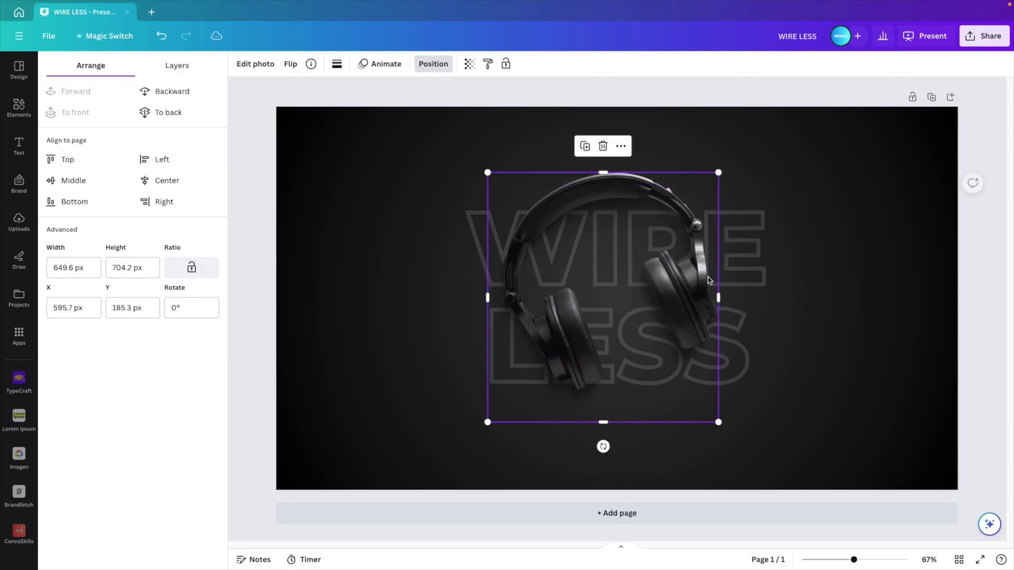
left_click_drag(694, 292, 695, 294)
left_click(809, 320)
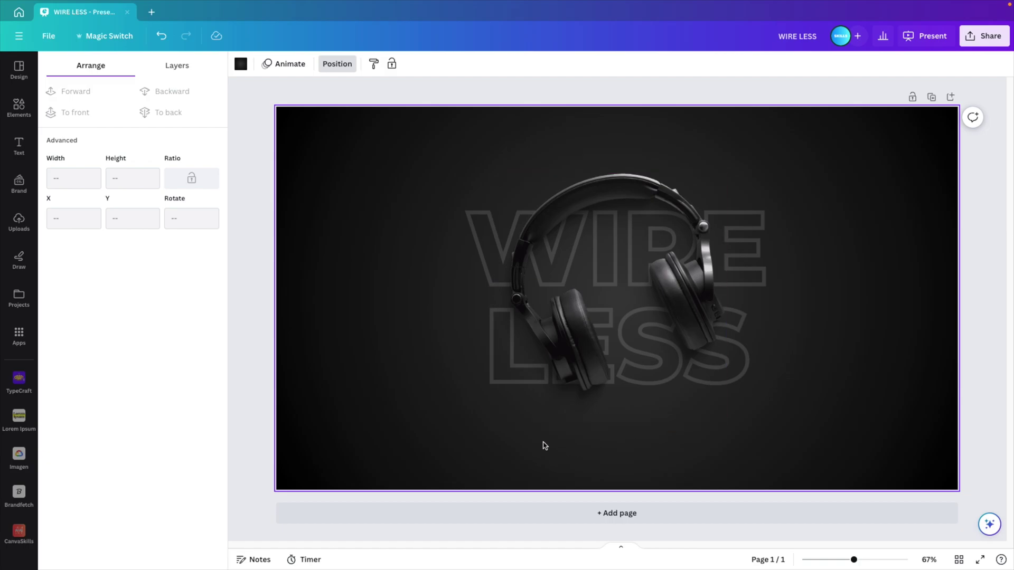
Search Elements for 'sound wave' and show all graphics results
left_click(18, 108)
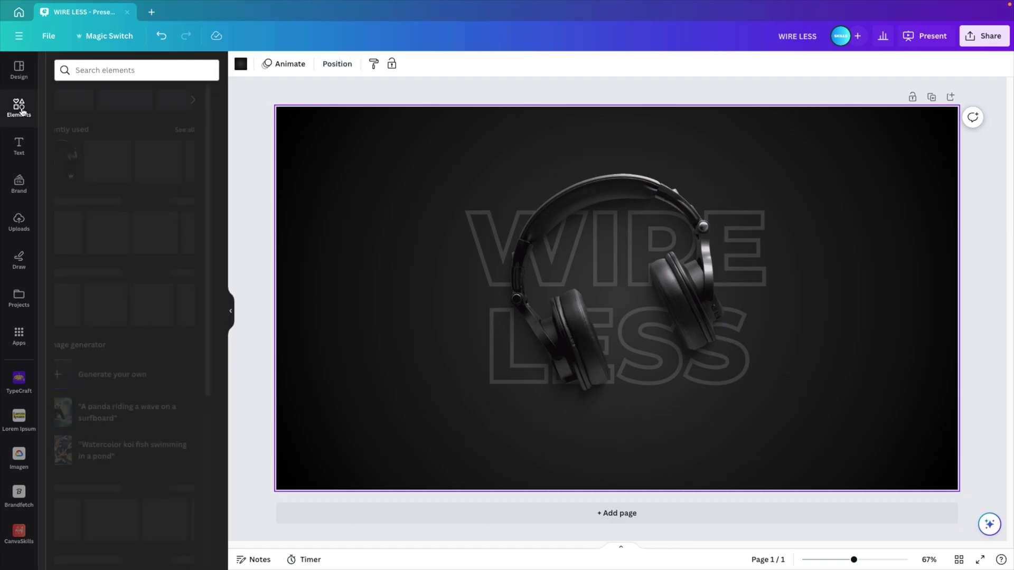
left_click(98, 72)
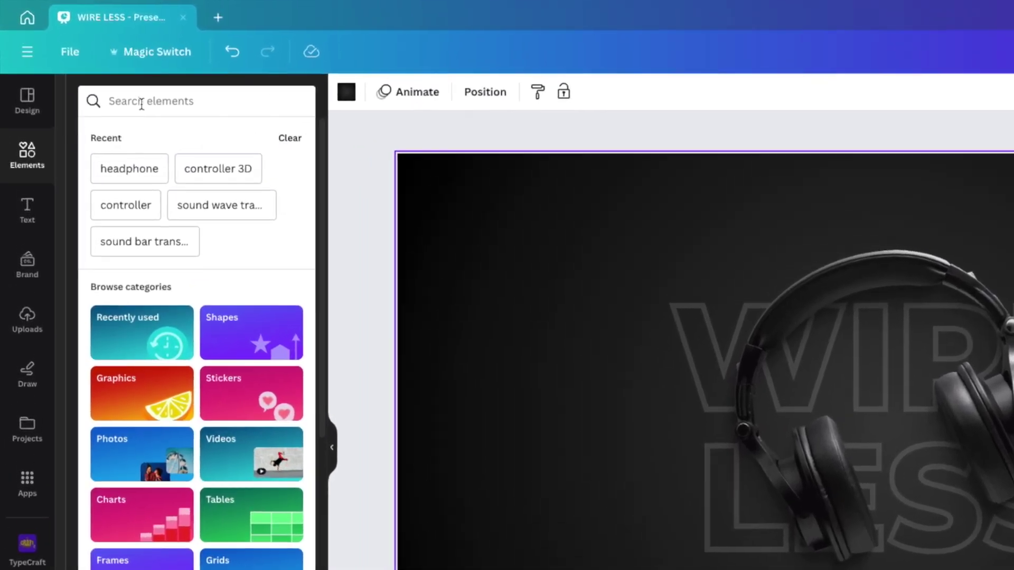
type("sound wave")
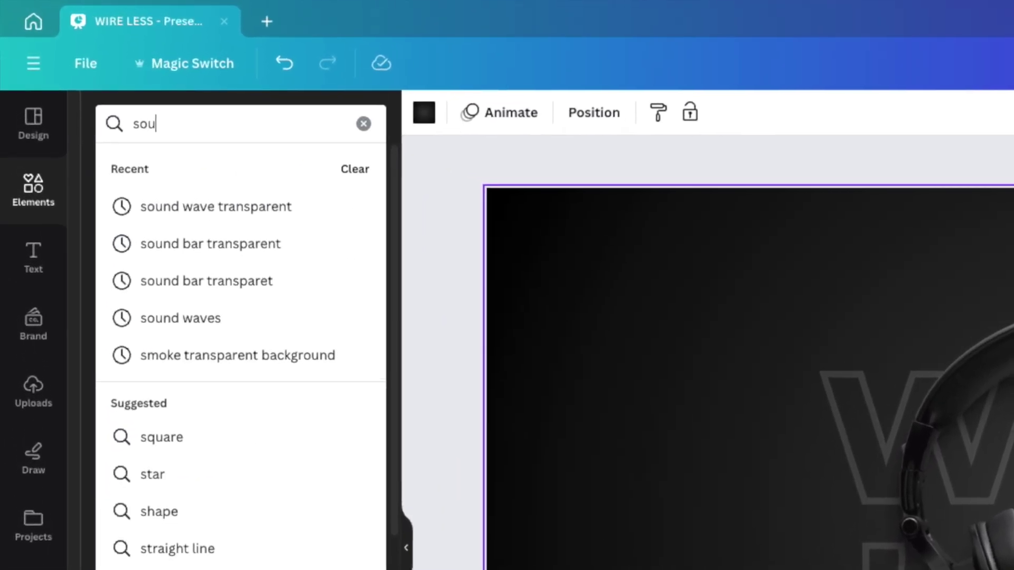
key("Return")
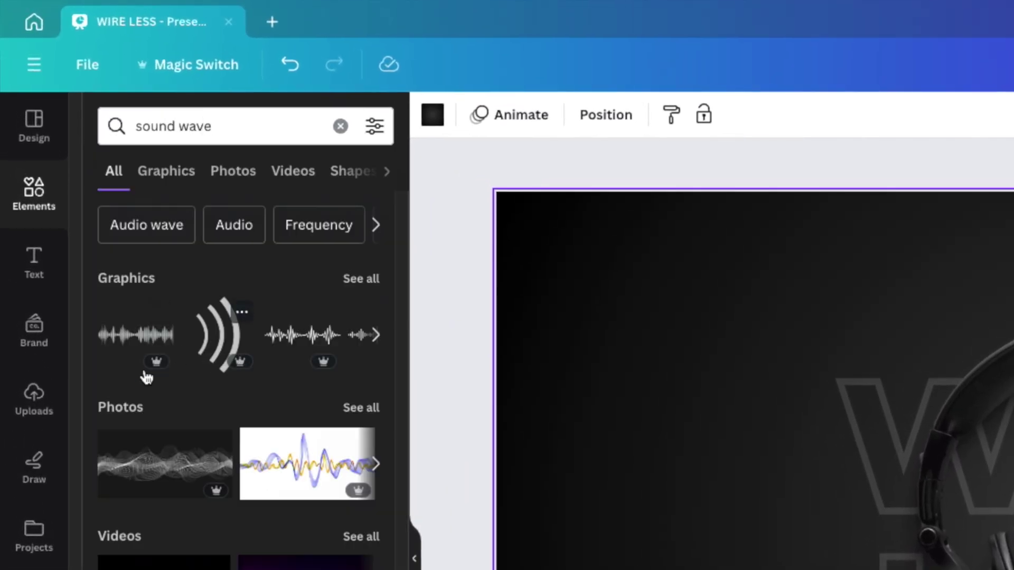
left_click(359, 282)
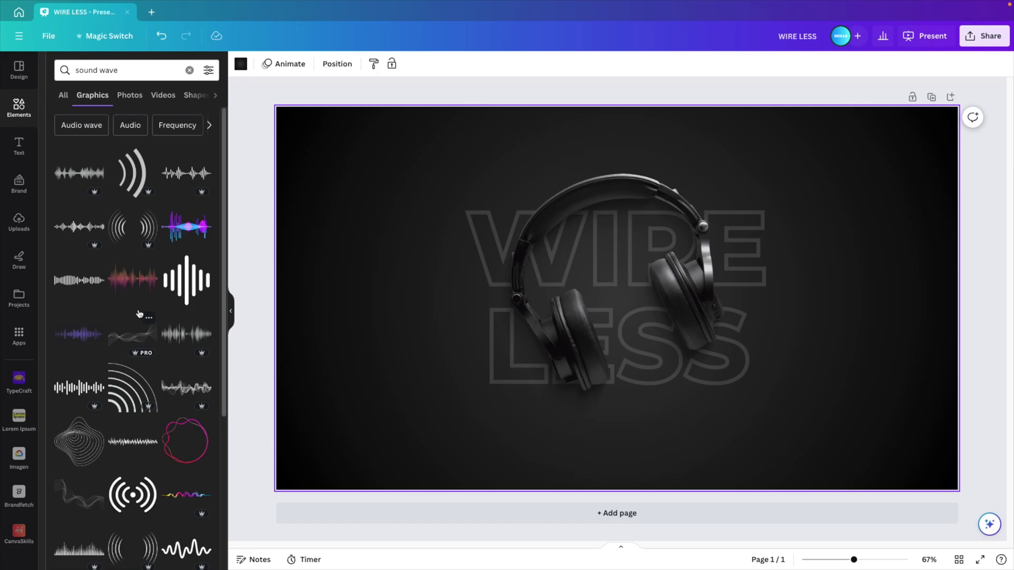
Add the wavy-lines graphic and stretch it across the slide's lower area
scroll(139, 314, "down", 1)
left_click(616, 296)
left_click_drag(740, 219, 982, 151)
key("ctrl+minus")
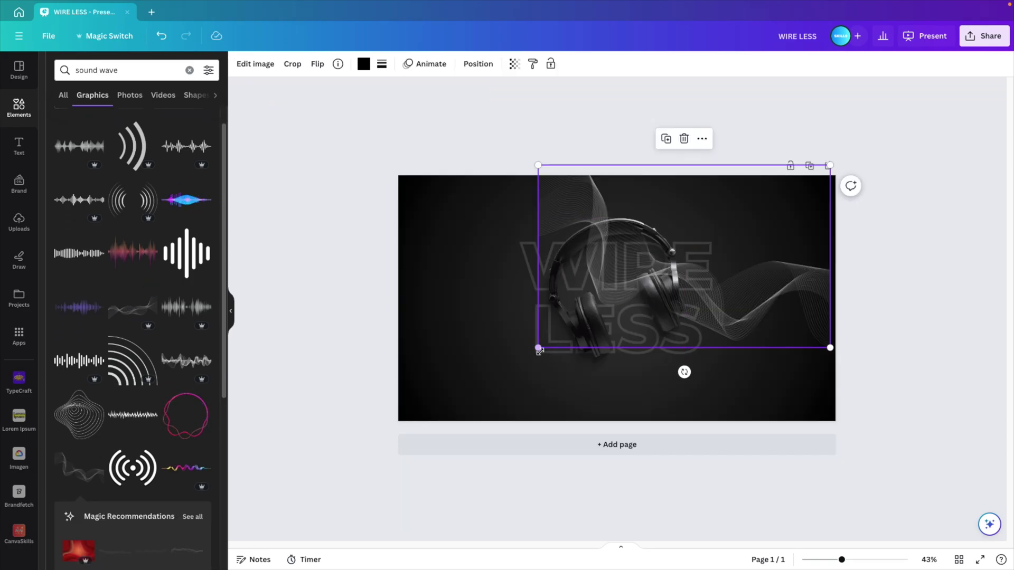
left_click_drag(539, 351, 469, 391)
left_click_drag(701, 330, 622, 383)
left_click_drag(752, 446, 844, 493)
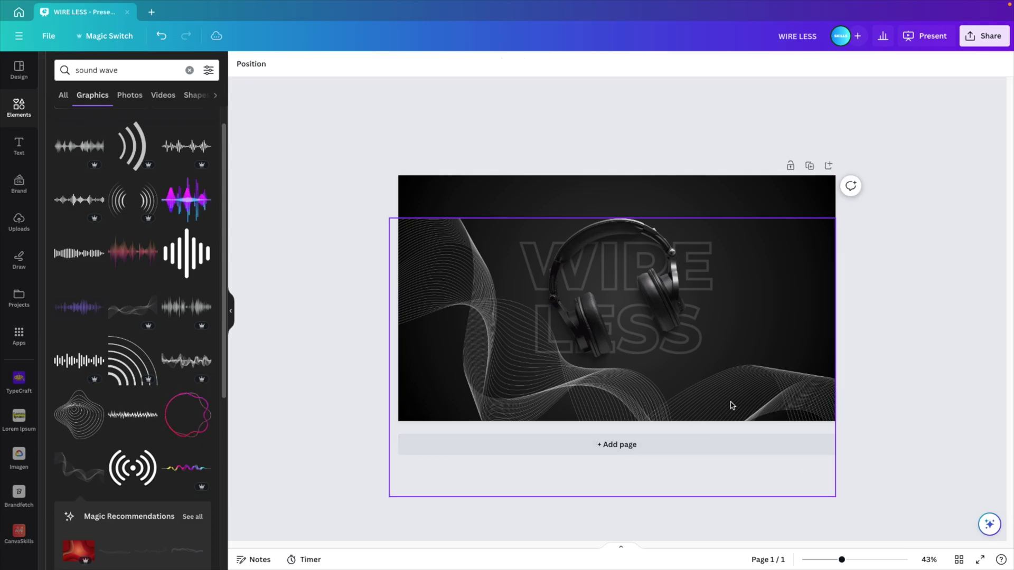
Set the wave graphic's transparency to 17
scroll(659, 407, "up", 4)
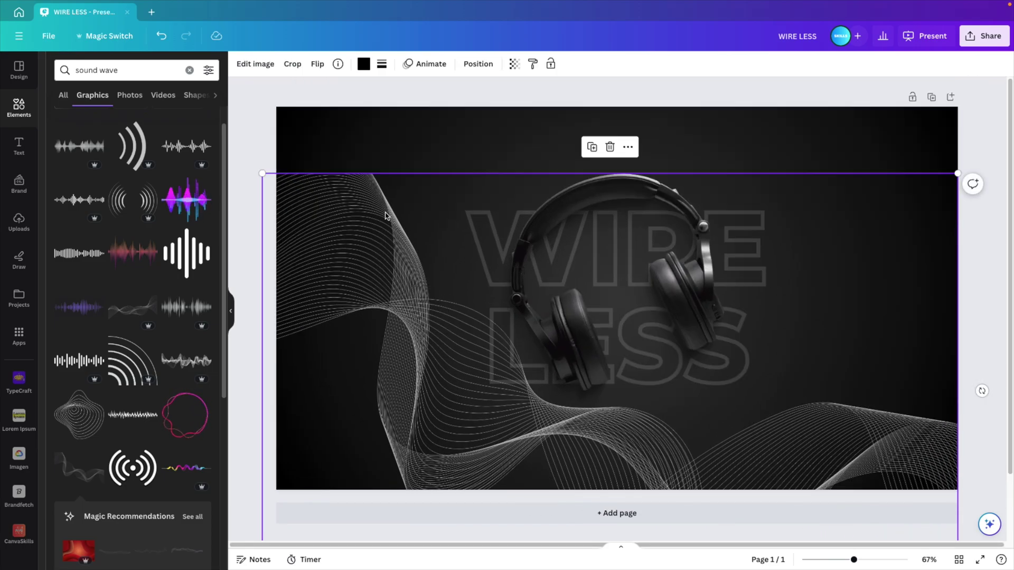
left_click(515, 64)
left_click_drag(512, 112, 433, 112)
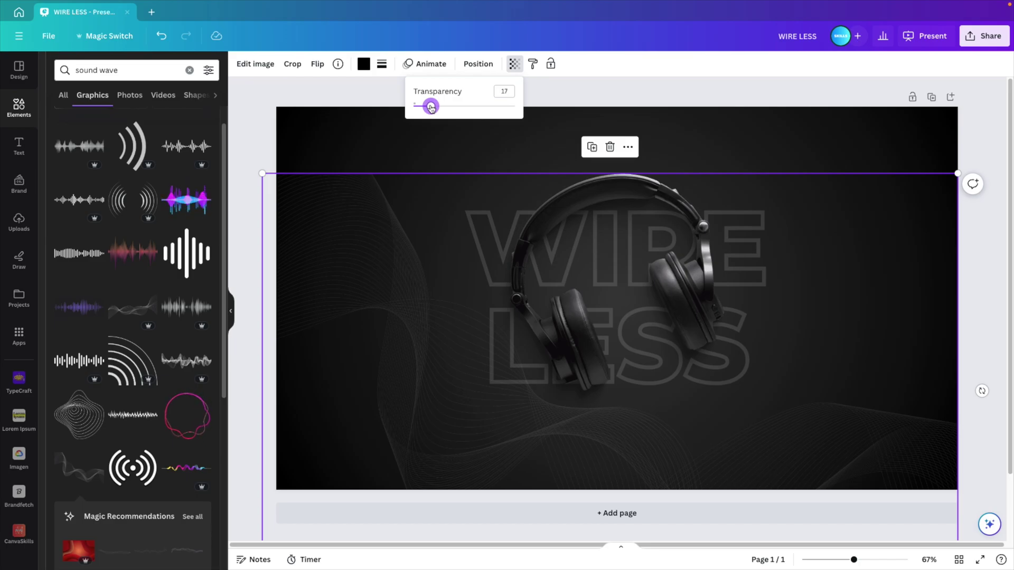
Send the wave graphic to the back, behind all other elements
left_click(468, 64)
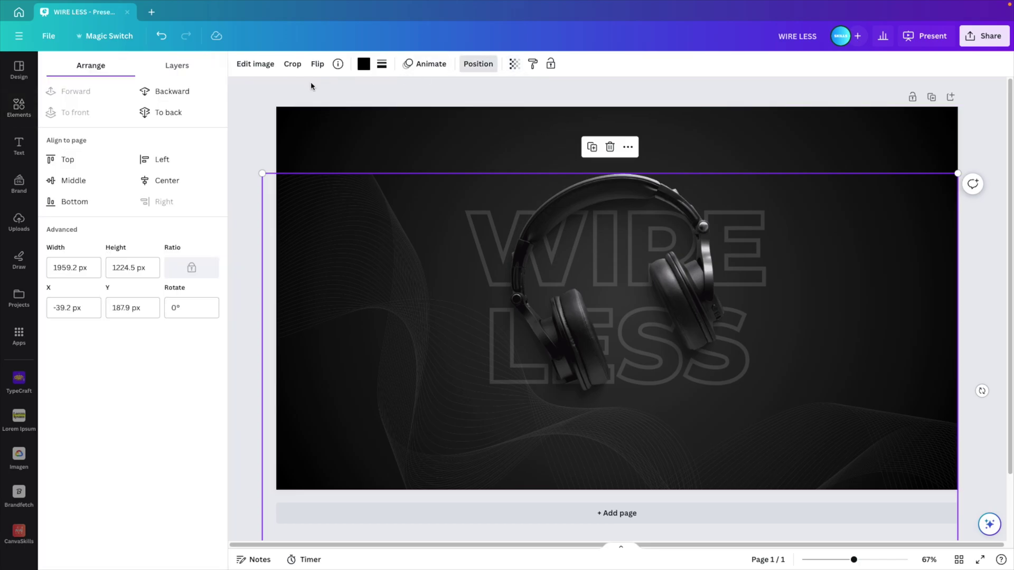
left_click(175, 113)
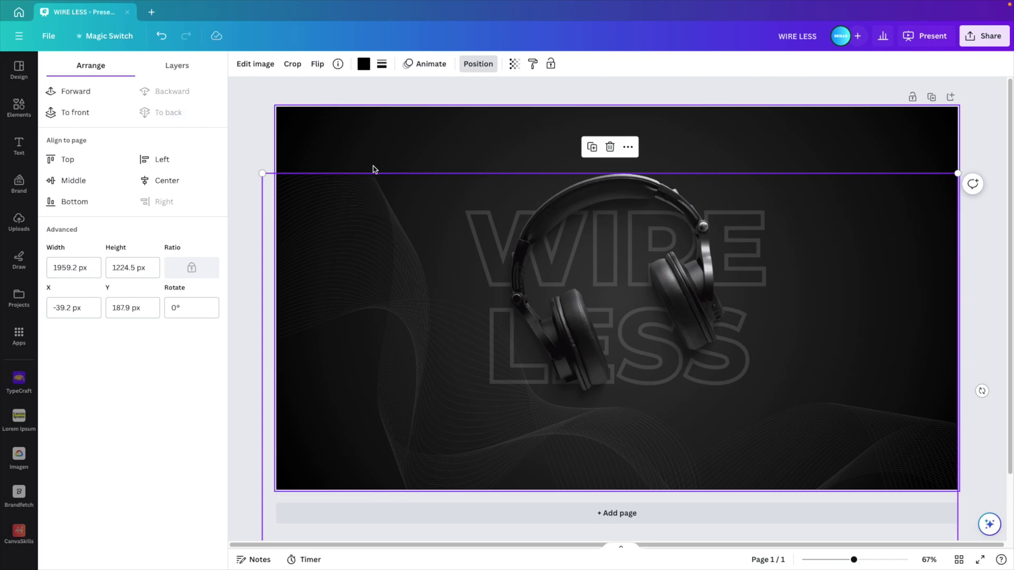
key("ctrl+z")
Enlarge the headphone photo to about 718 × 778 px
left_click_drag(732, 171, 747, 166)
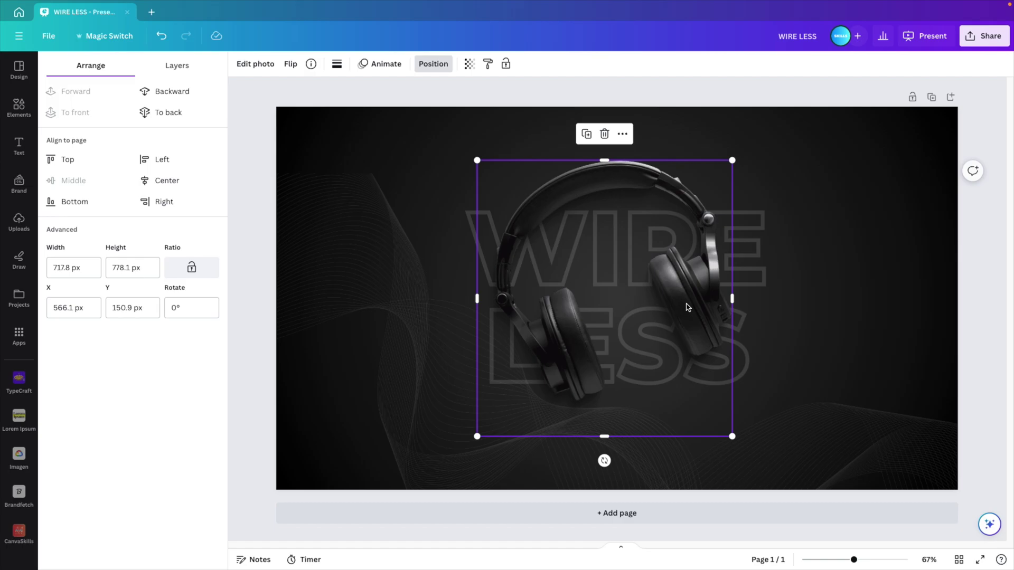
left_click(973, 335)
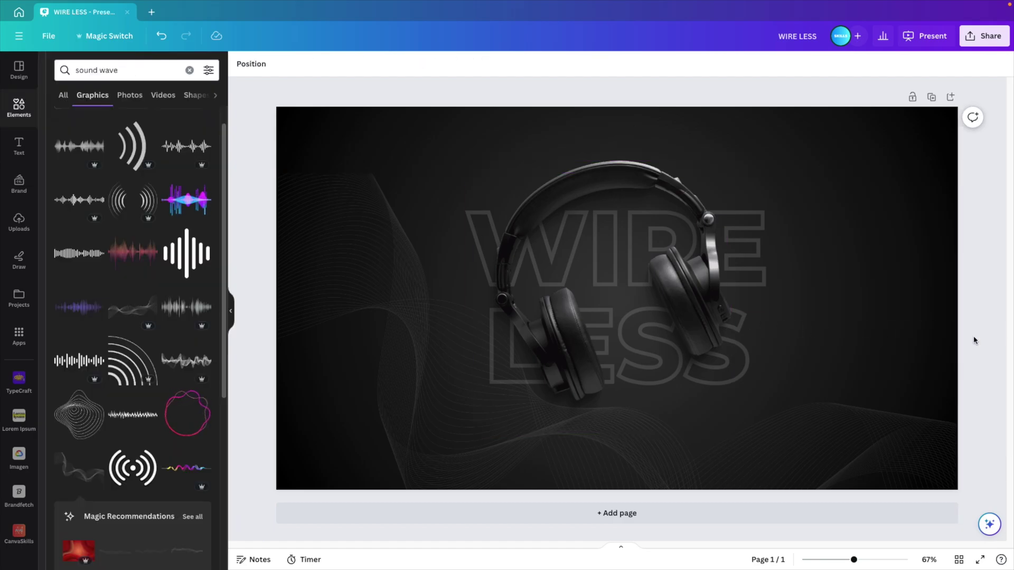
left_click(695, 300)
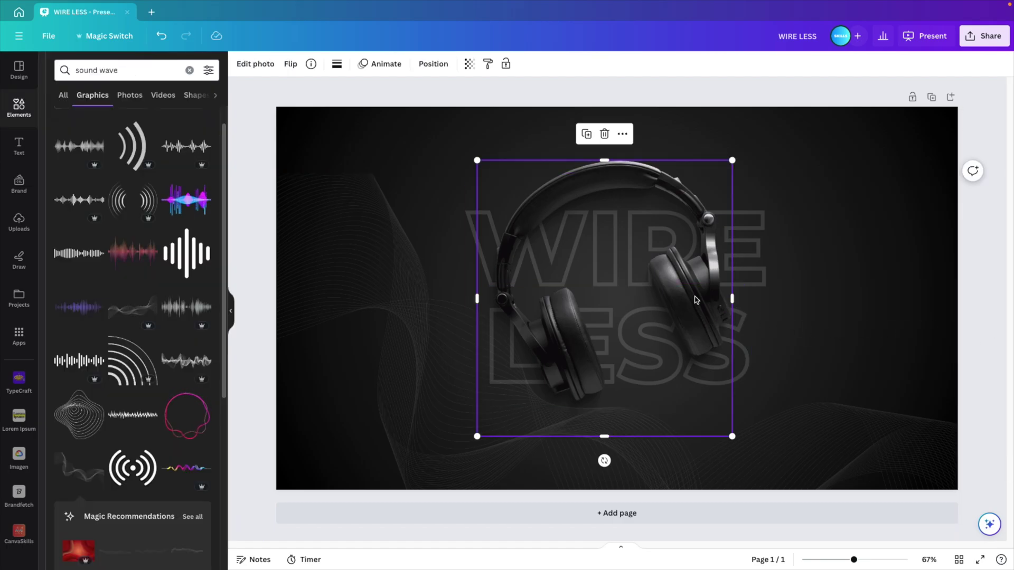
Give the headphone photo a low-intensity Drift animation moving downward
left_click(386, 63)
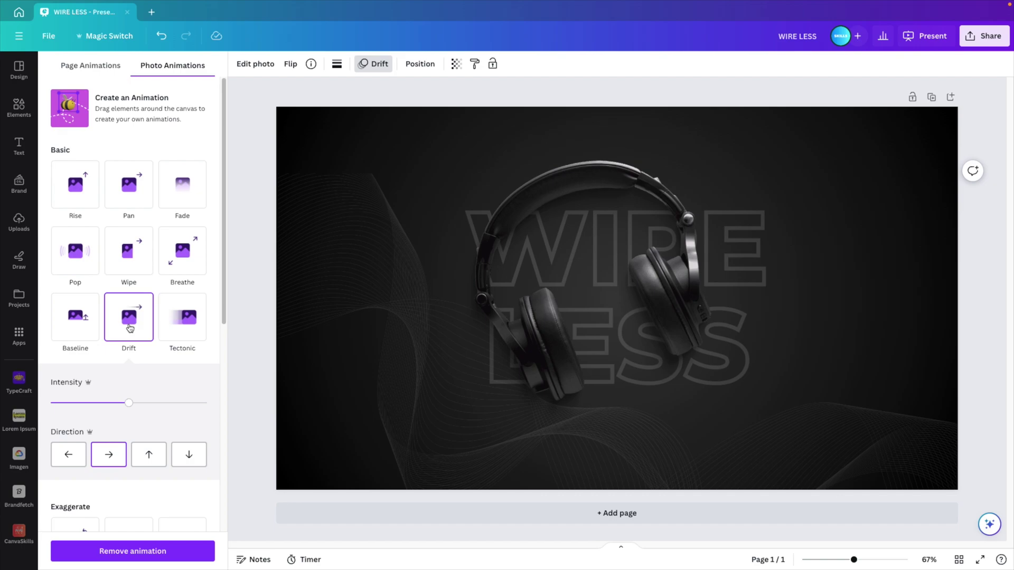
left_click(146, 456)
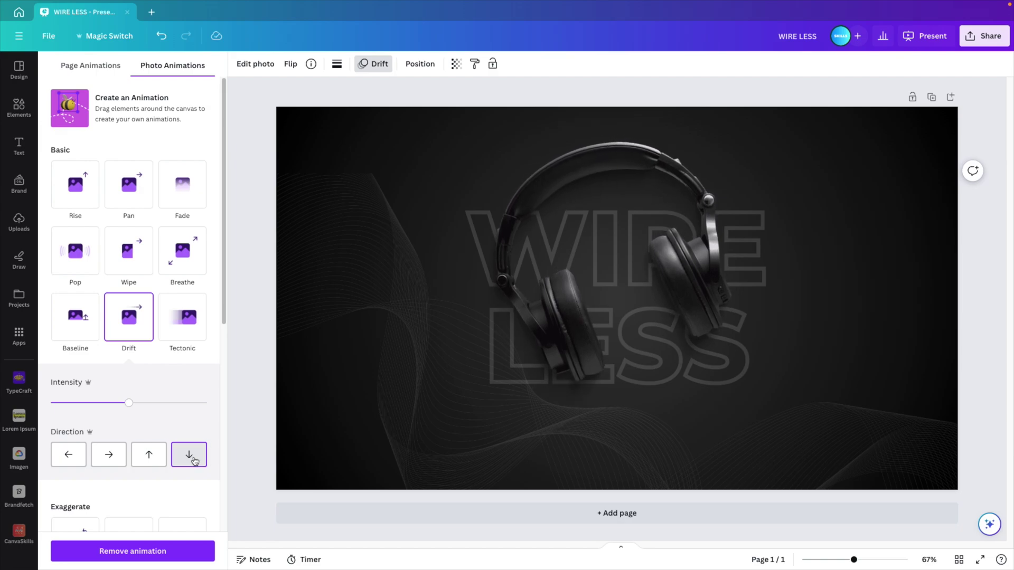
left_click_drag(130, 406, 75, 406)
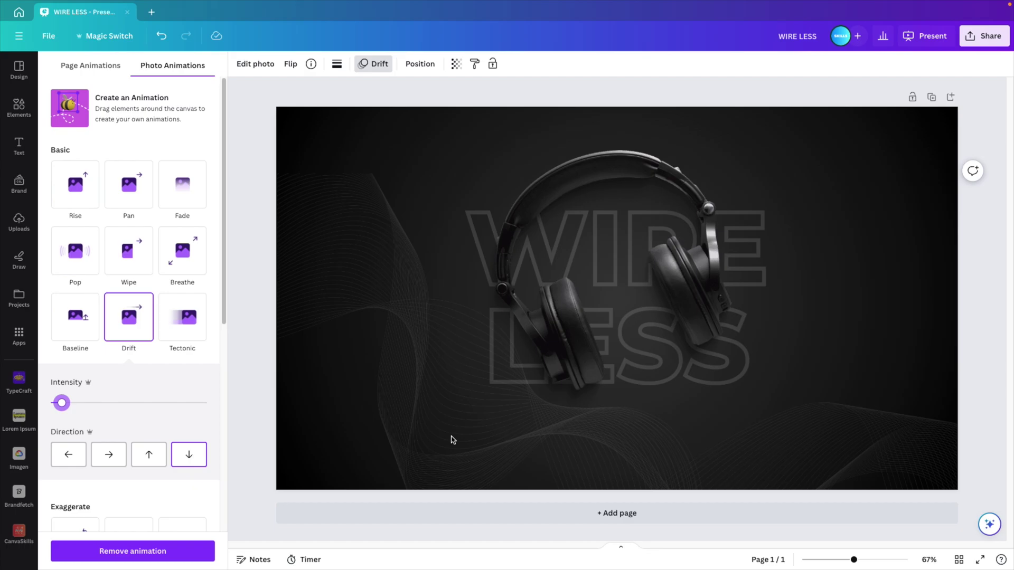
Animate the wave graphic with Drift, direction up, at reduced intensity
left_click(491, 457)
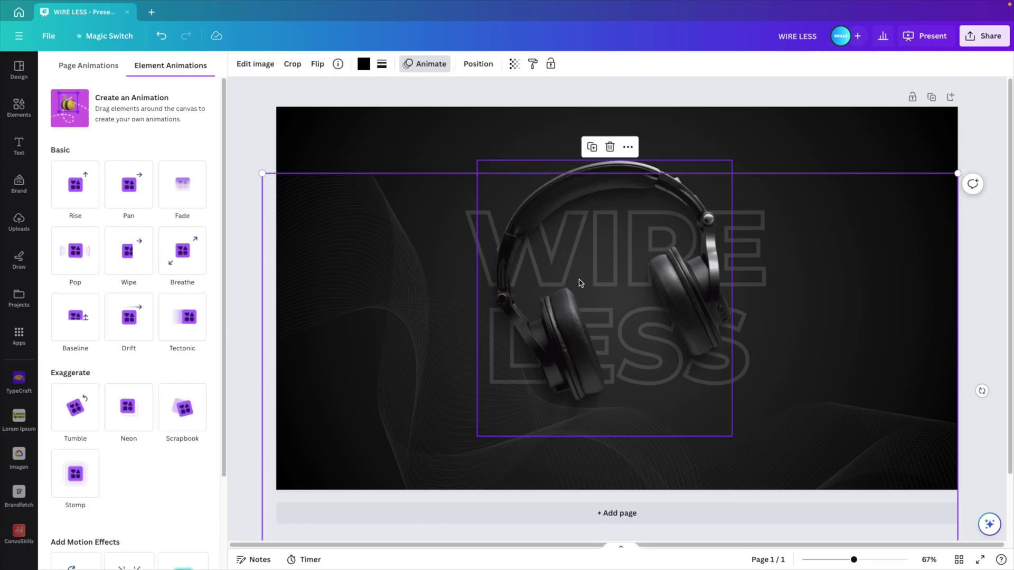
left_click(424, 68)
left_click(424, 67)
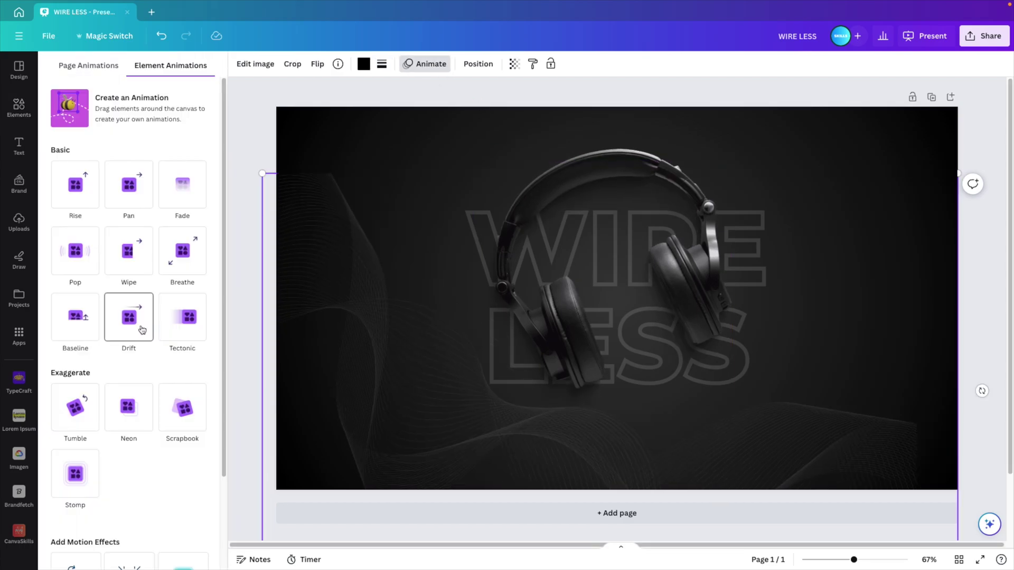
left_click(140, 329)
left_click(157, 459)
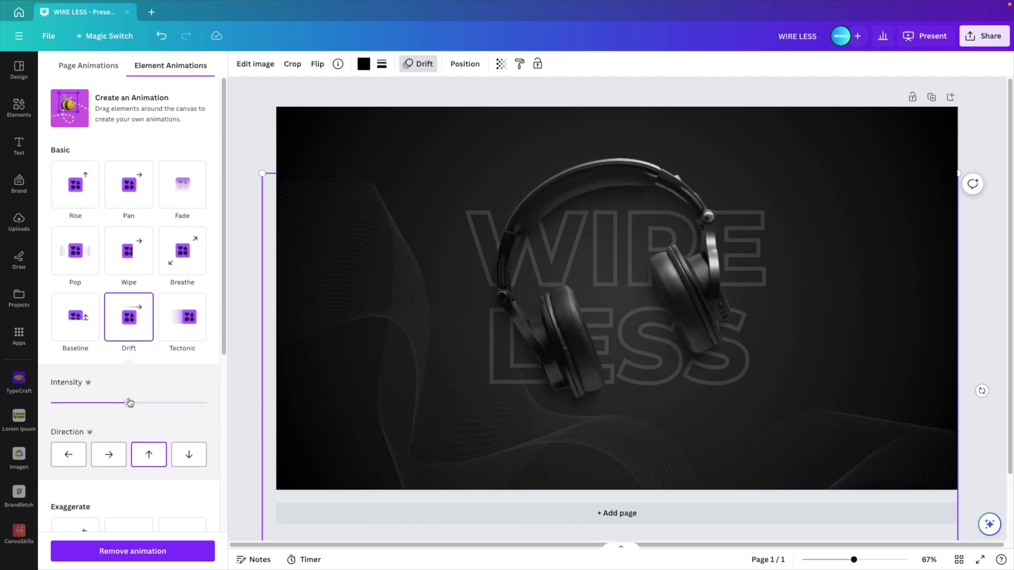
left_click_drag(129, 403, 65, 405)
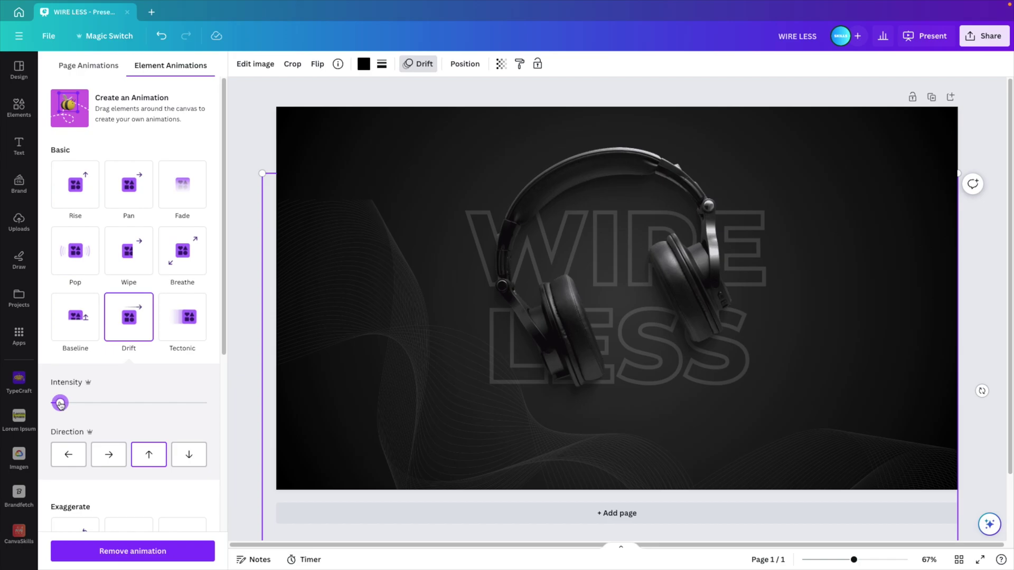
left_click(878, 362)
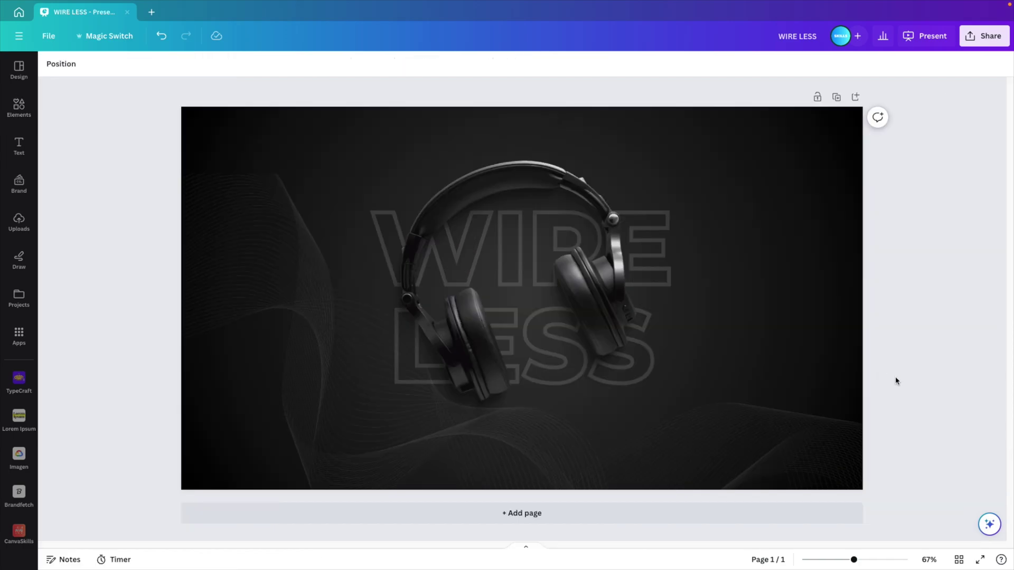